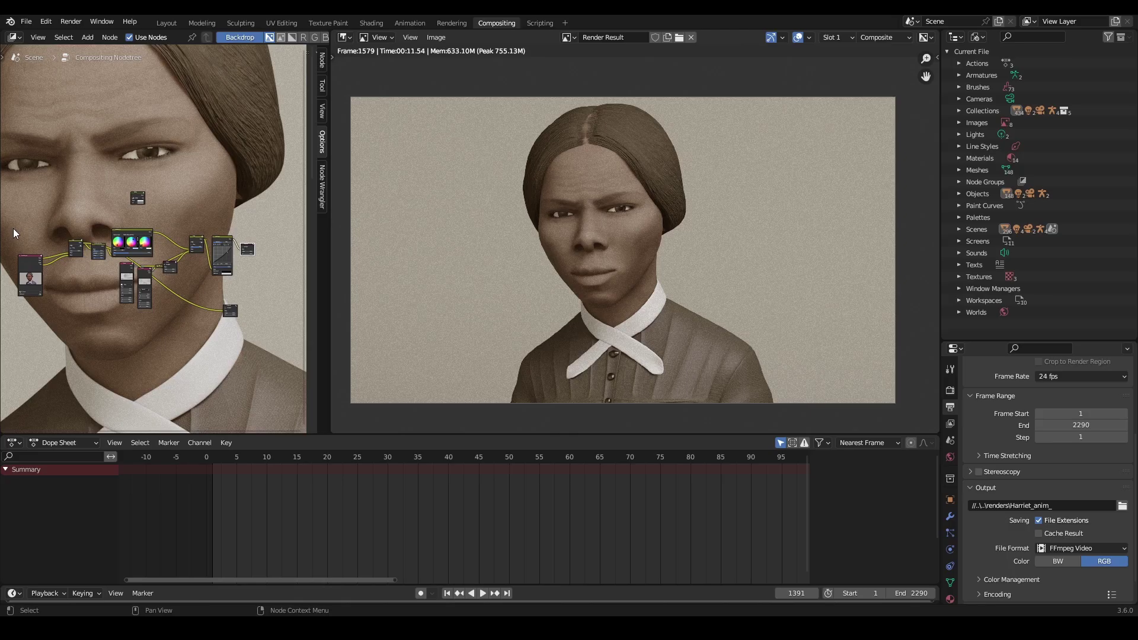
drag(16, 217, 168, 308)
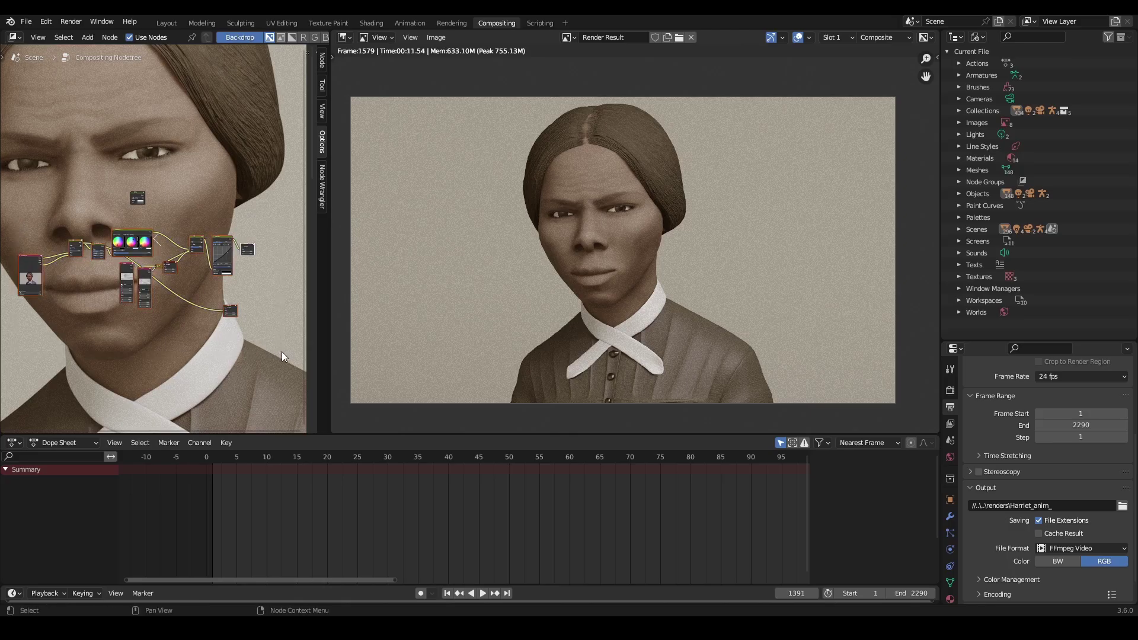
click(259, 343)
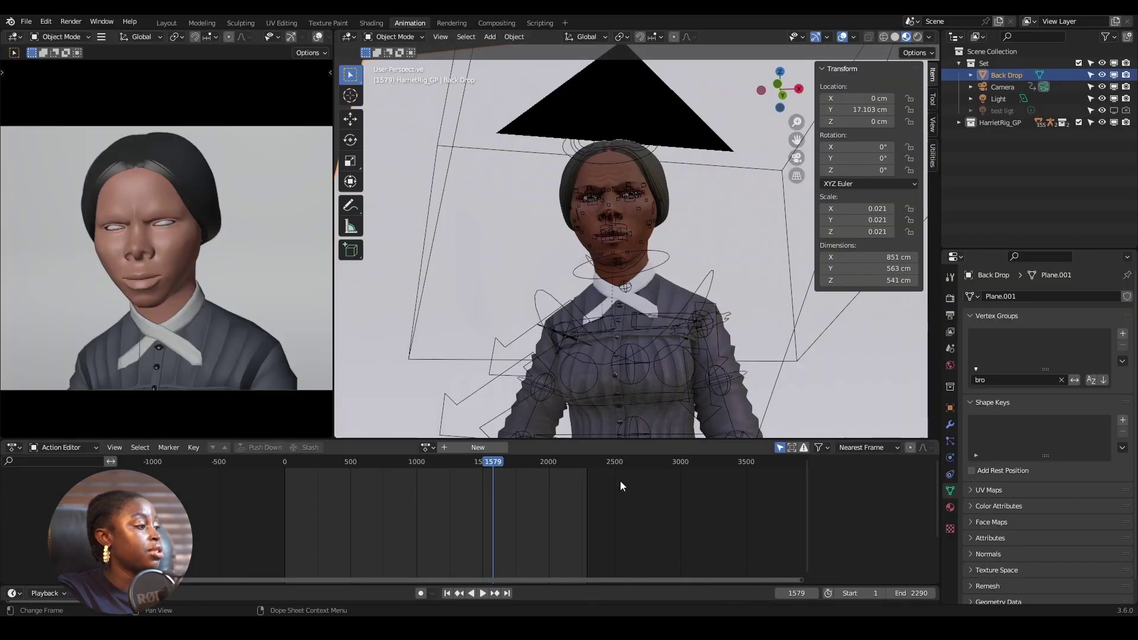
Move the animation to frame 1391, view the render result, and open the scene's compositing node tree.
drag(298, 461, 455, 476)
key(space)
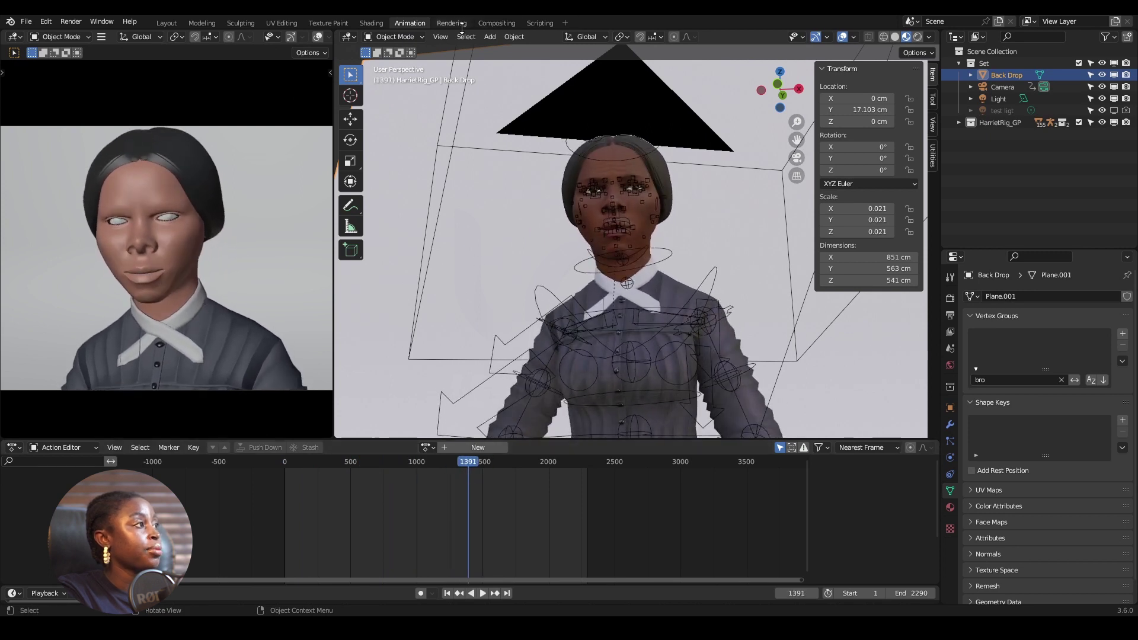
click(452, 23)
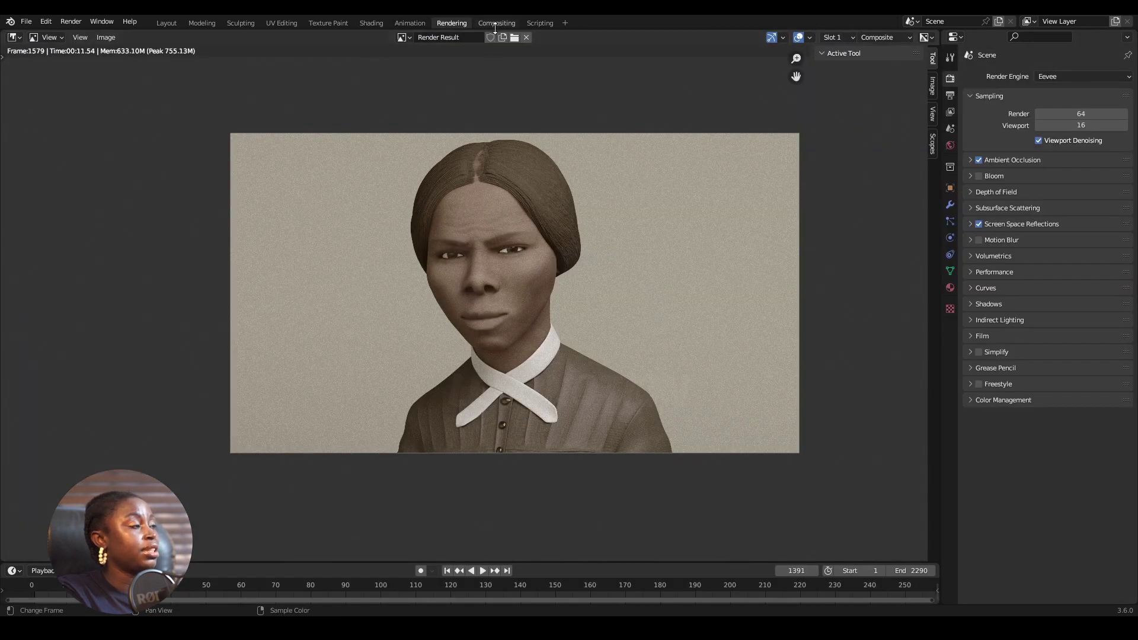
click(496, 23)
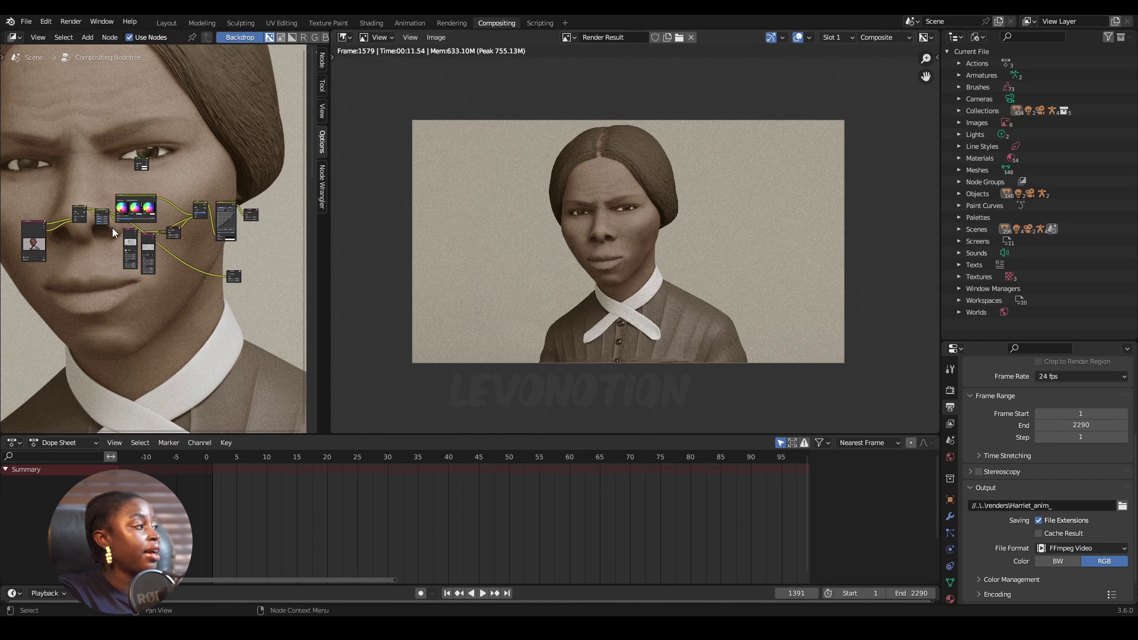
Compare the ungraded render with the old-film result by making each of the two output nodes active in turn.
scroll(178, 244, up, 3)
middle_drag(247, 254, 187, 247)
scroll(159, 257, up, 3)
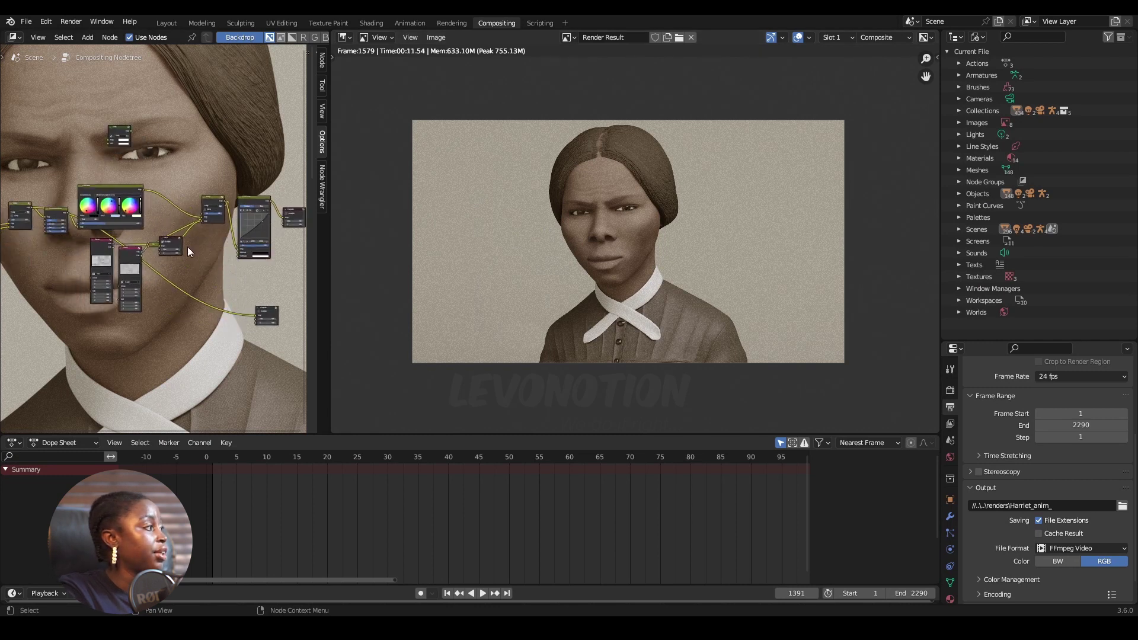
scroll(188, 251, down, 1)
click(245, 299)
scroll(247, 298, up, 1)
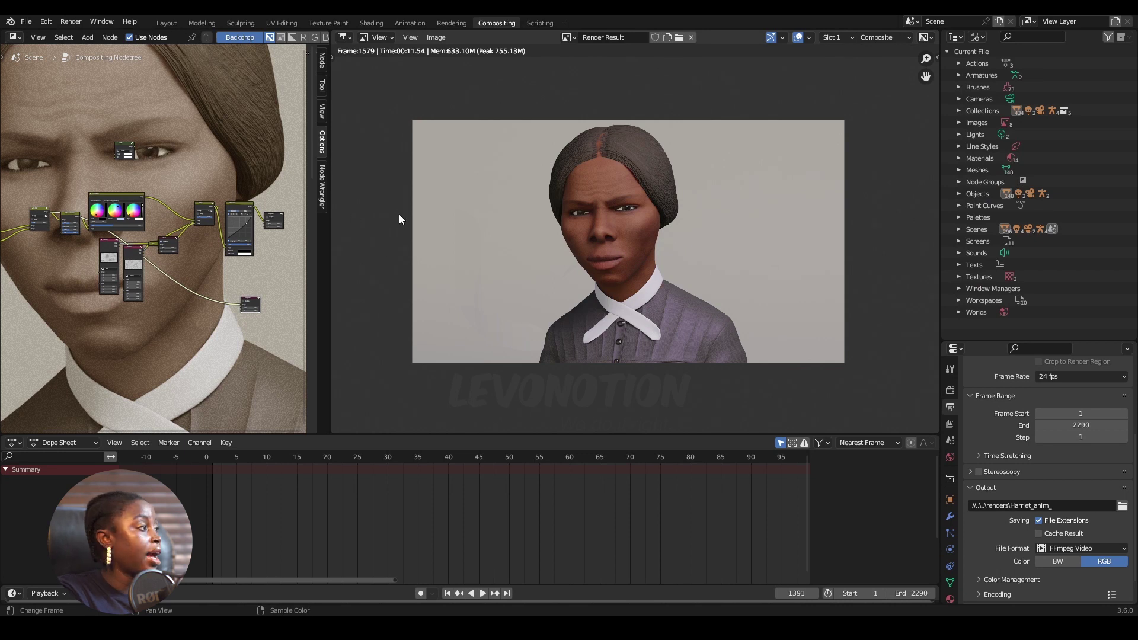
middle_drag(399, 215, 443, 239)
scroll(294, 185, up, 1)
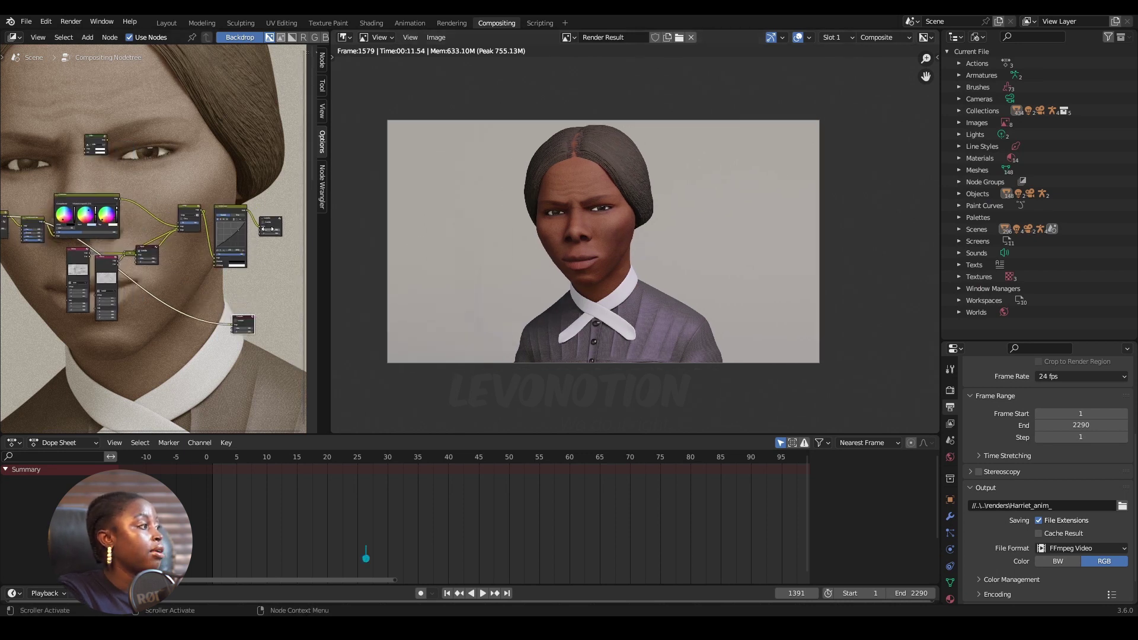
click(273, 223)
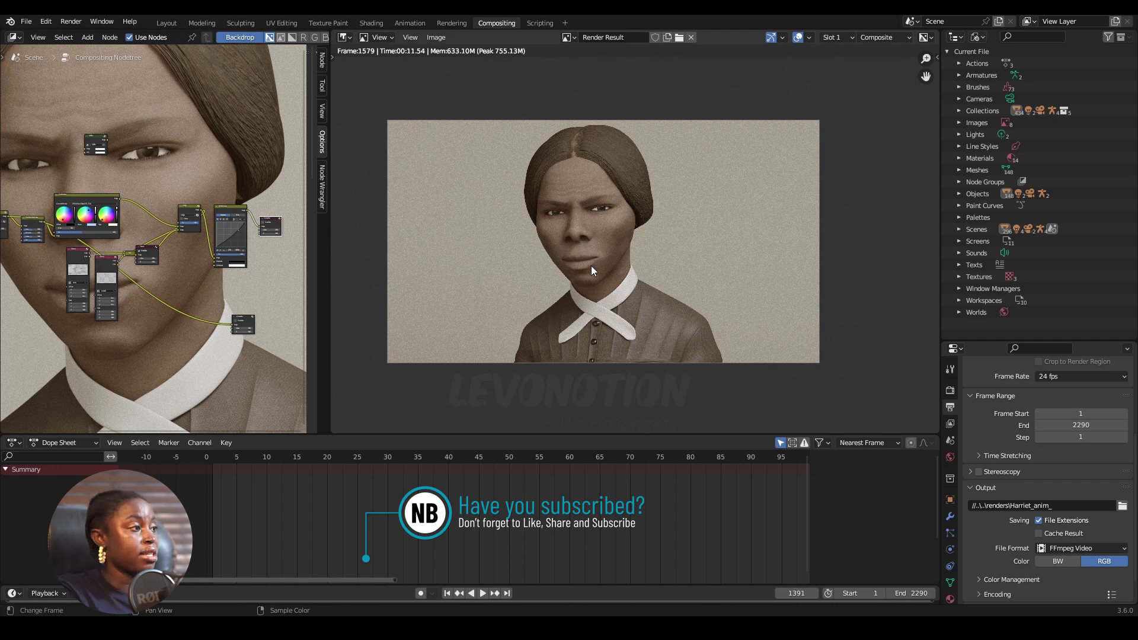
scroll(591, 266, up, 1)
middle_drag(608, 248, 644, 251)
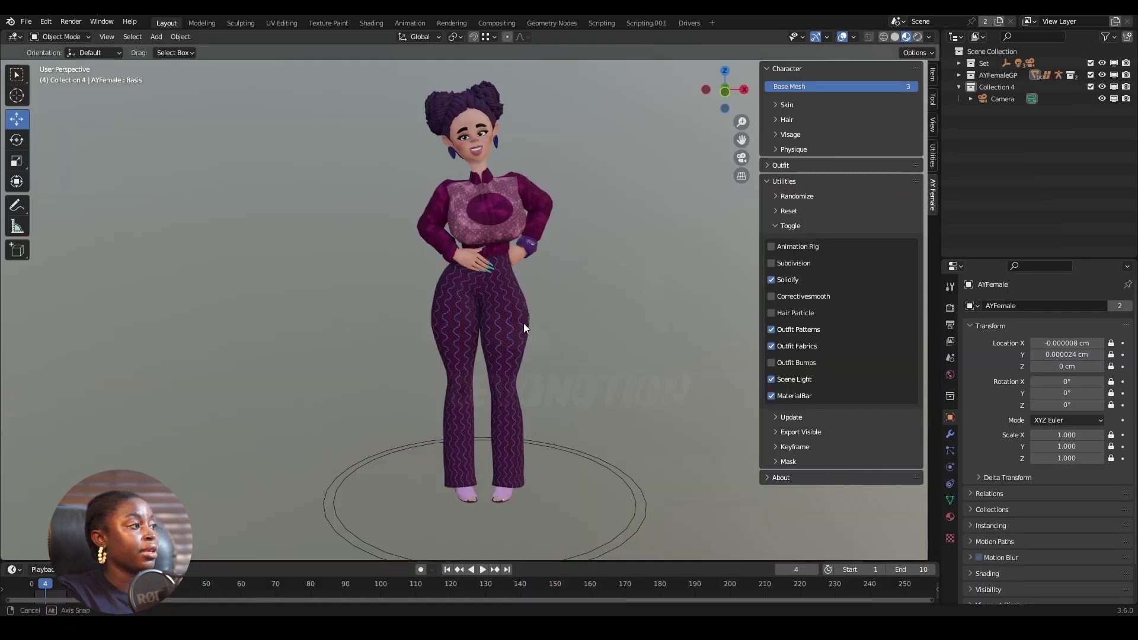
In the AYFemale file, view the character and her render, and open the compositing node tree.
mouse_move(524, 324)
middle_down()
mouse_move(325, 327)
mouse_move(509, 352)
mouse_move(529, 334)
mouse_move(508, 318)
middle_up()
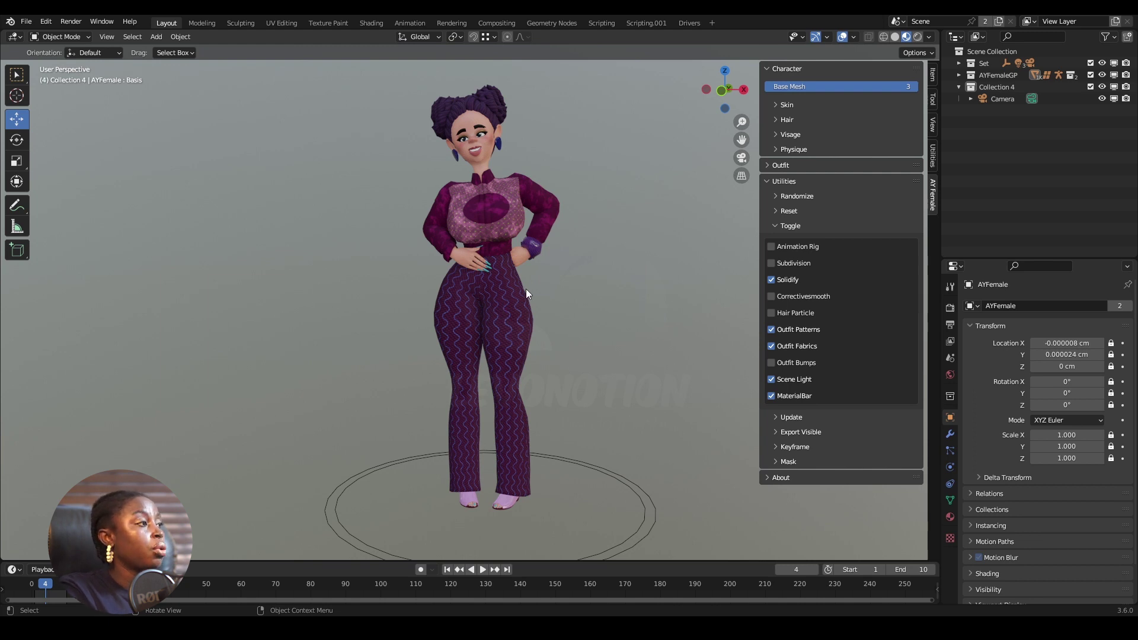
middle_drag(527, 294, 330, 97)
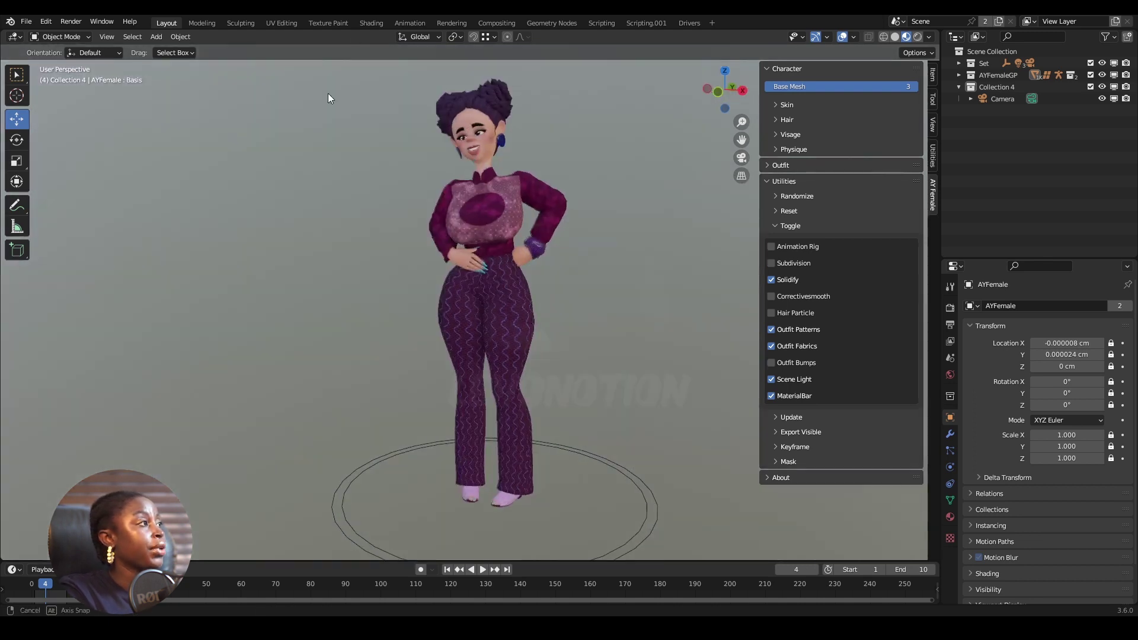
click(453, 23)
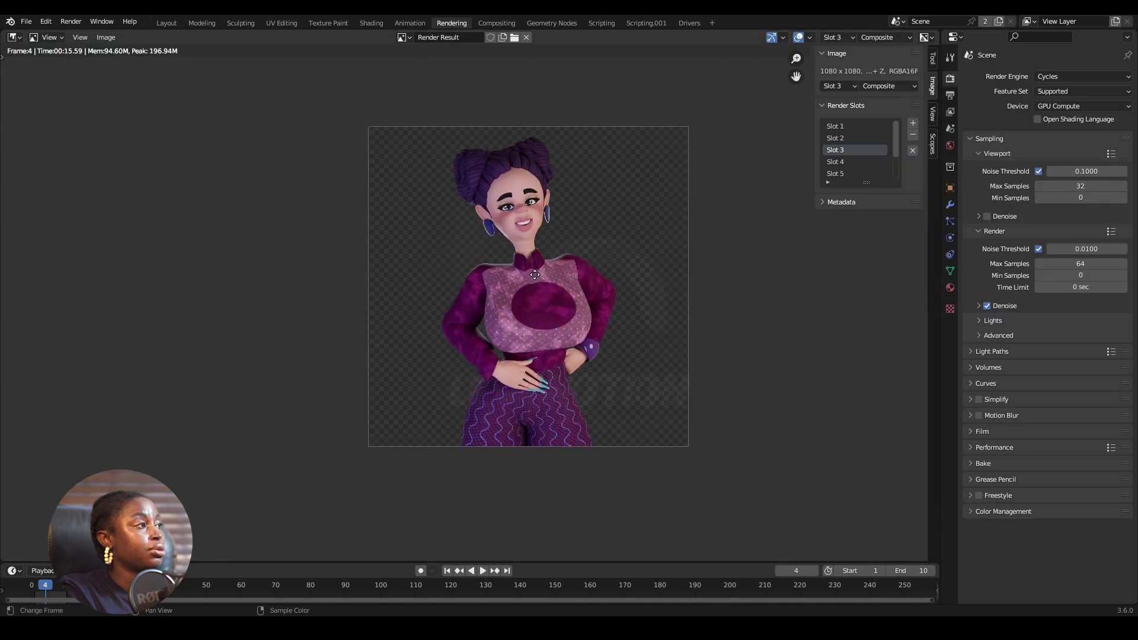
click(497, 22)
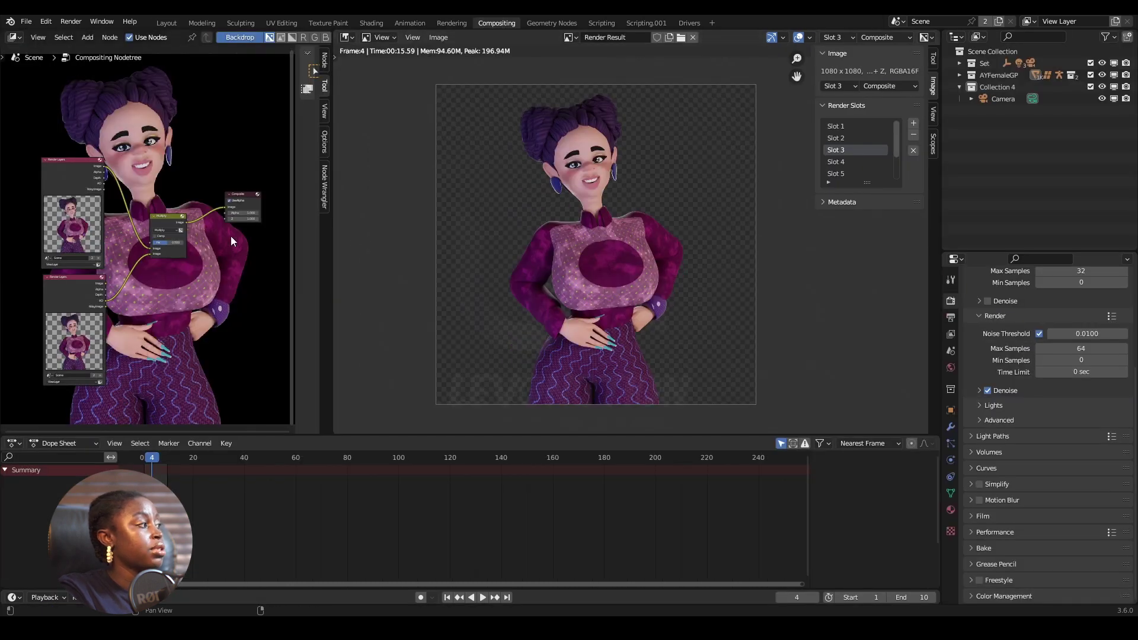
Move the upper Render Layers node slightly up while reviewing the Multiply setup that combines both Render Layers nodes.
scroll(169, 259, down, 2)
middle_drag(162, 267, 202, 266)
scroll(202, 267, up, 5)
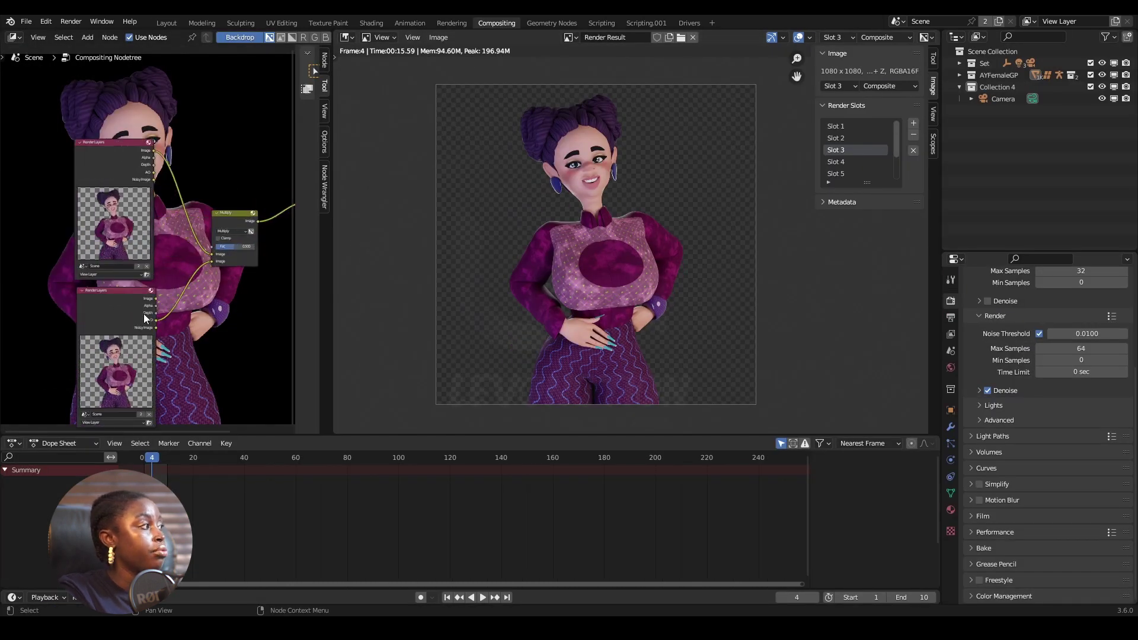
drag(130, 153, 134, 147)
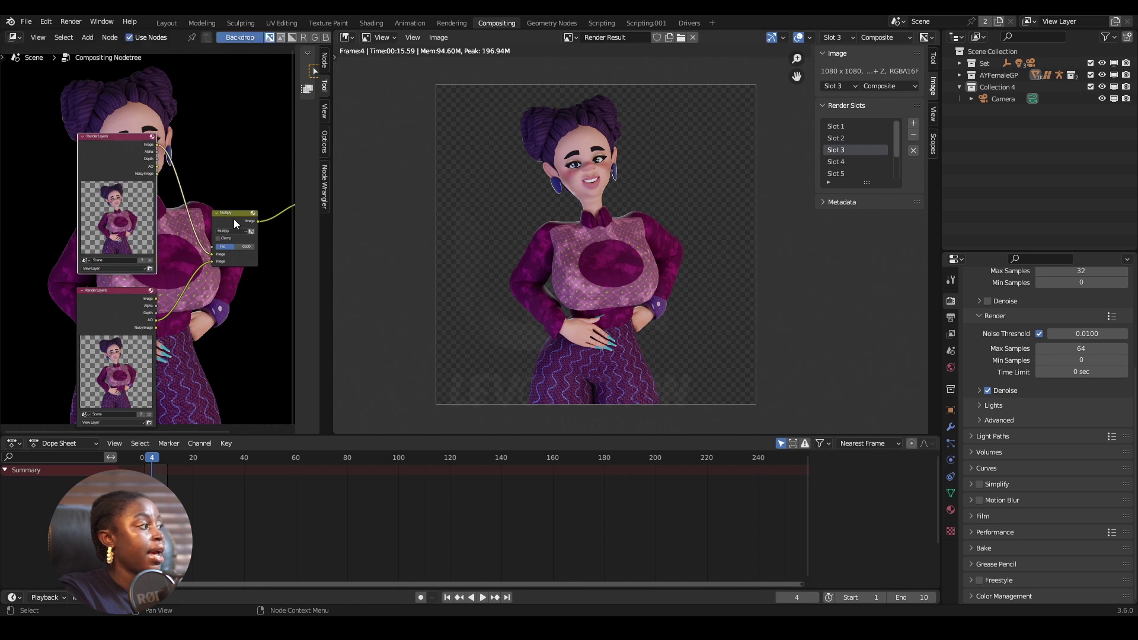
drag(234, 217, 226, 196)
middle_drag(226, 196, 180, 193)
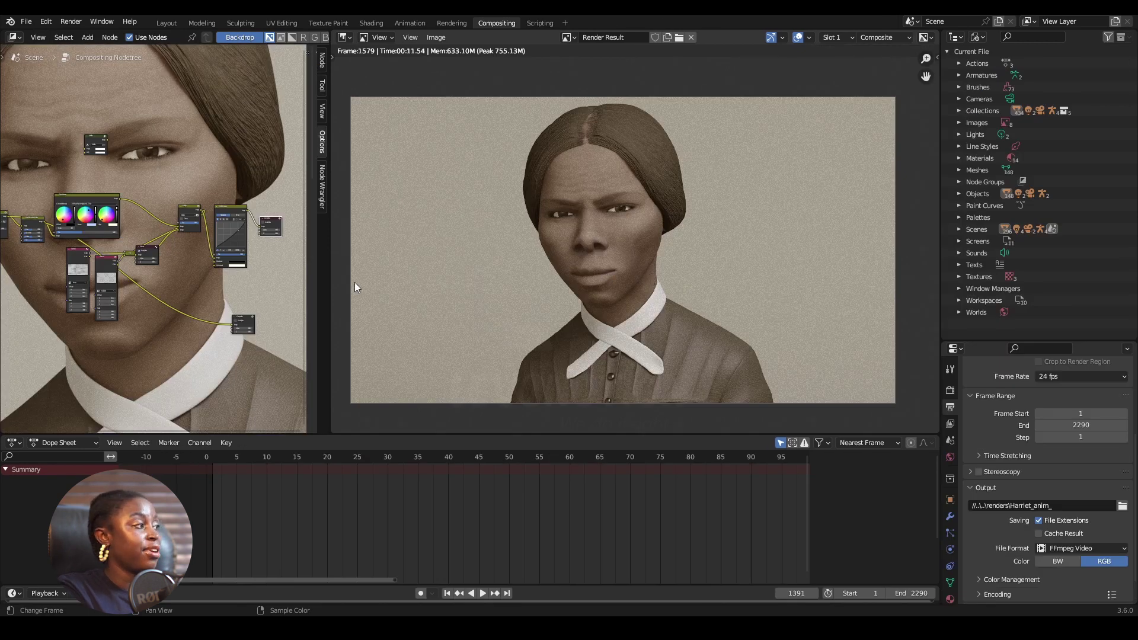
Back in the portrait file, survey the whole old-film node network, selecting its nodes and clearing the selection.
scroll(142, 286, up, 2)
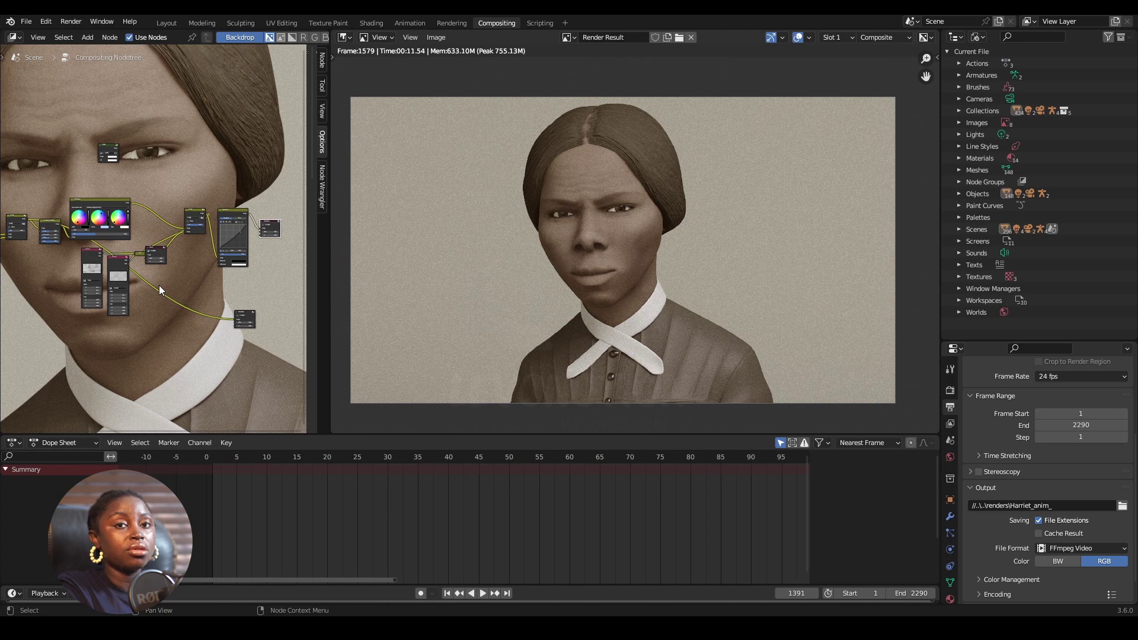
scroll(113, 272, down, 2)
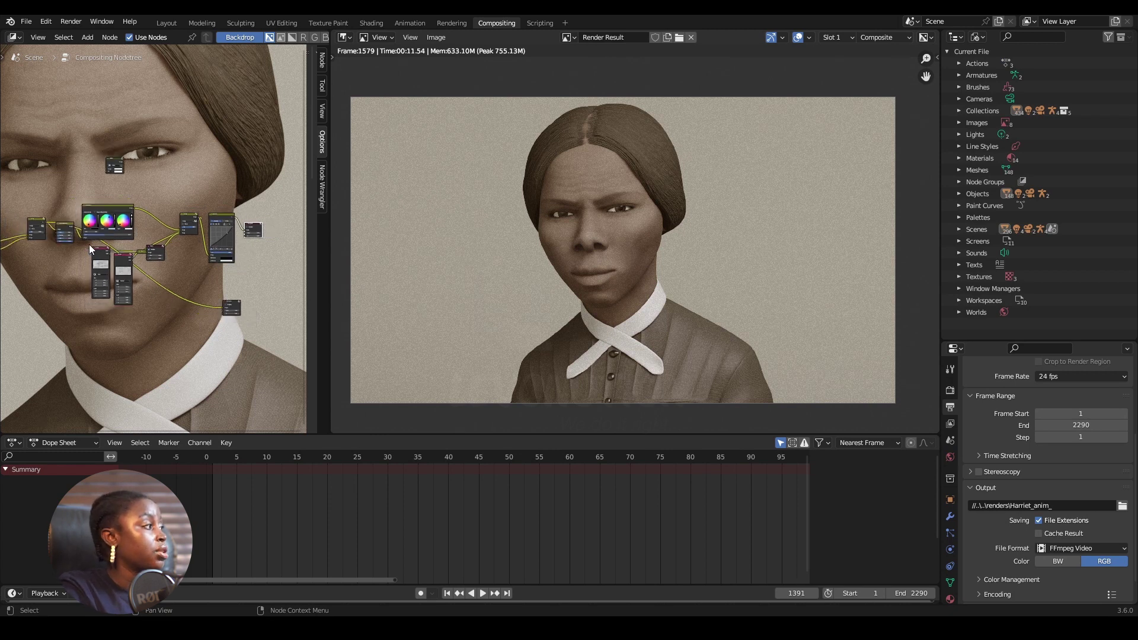
scroll(43, 218, down, 2)
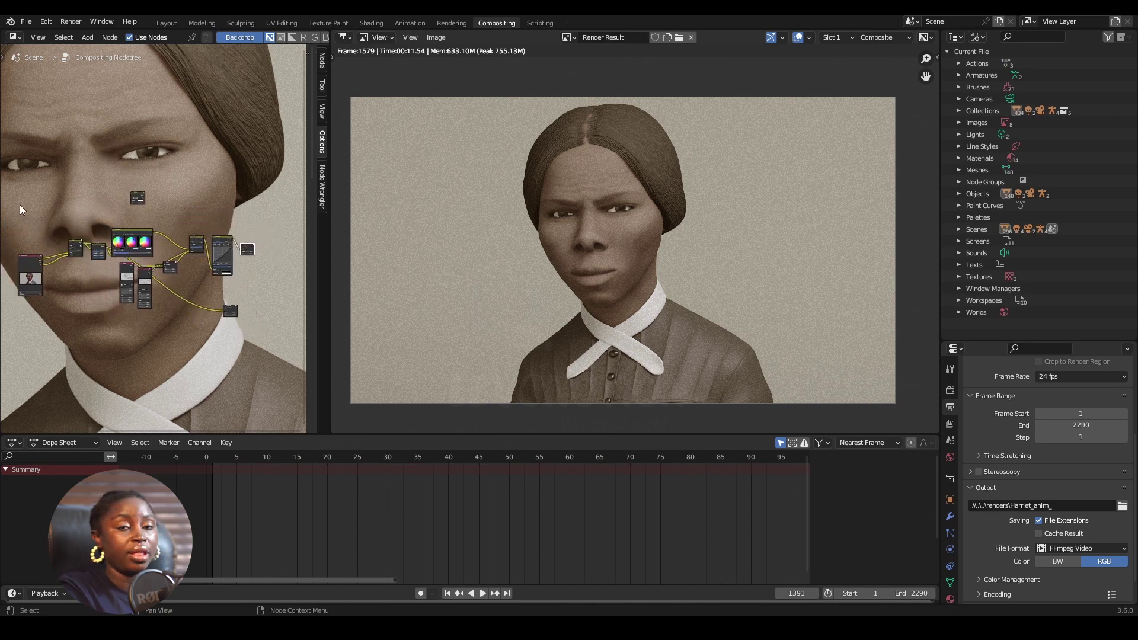
drag(13, 229, 282, 352)
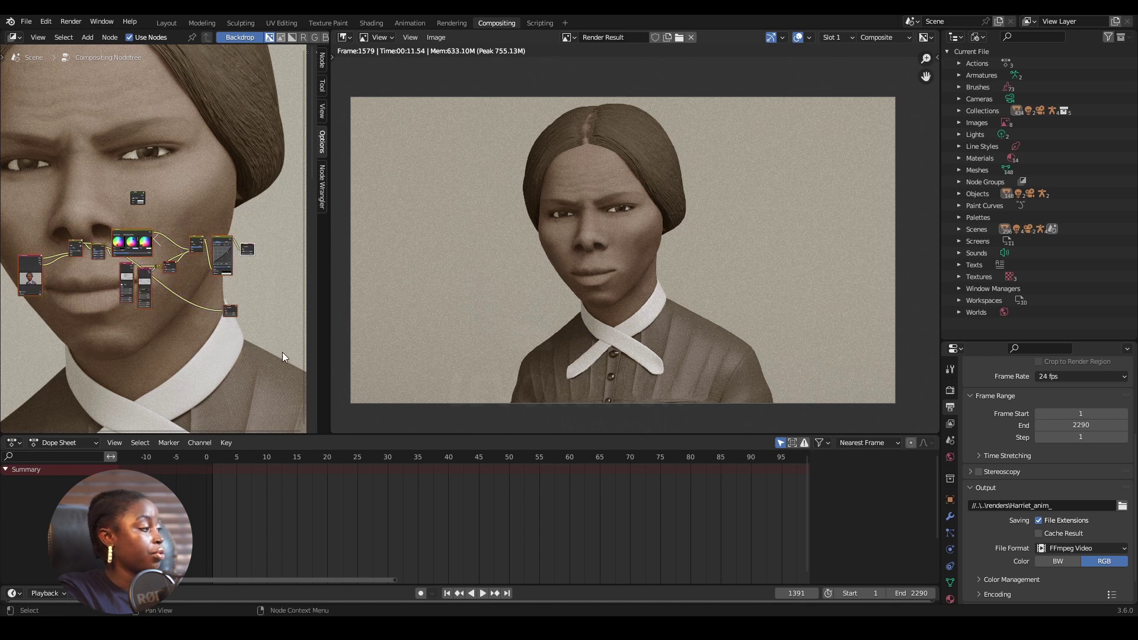
click(254, 348)
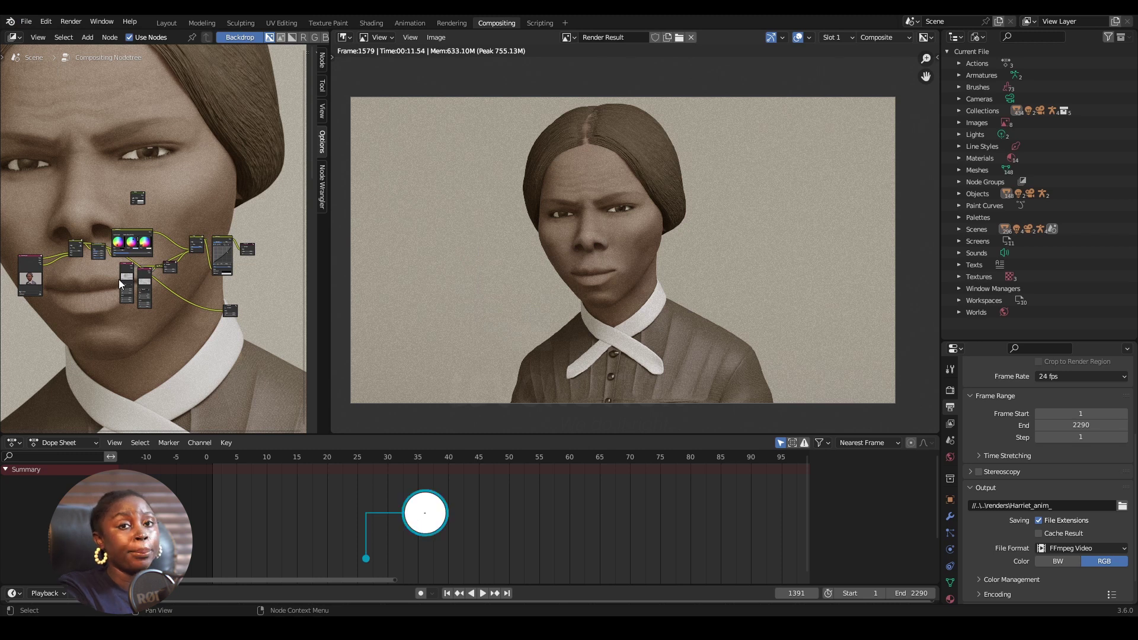
Examine the Noise and Noise 02 Texture nodes feeding the Mix node, and the existing Old Film group node.
scroll(118, 280, up, 2)
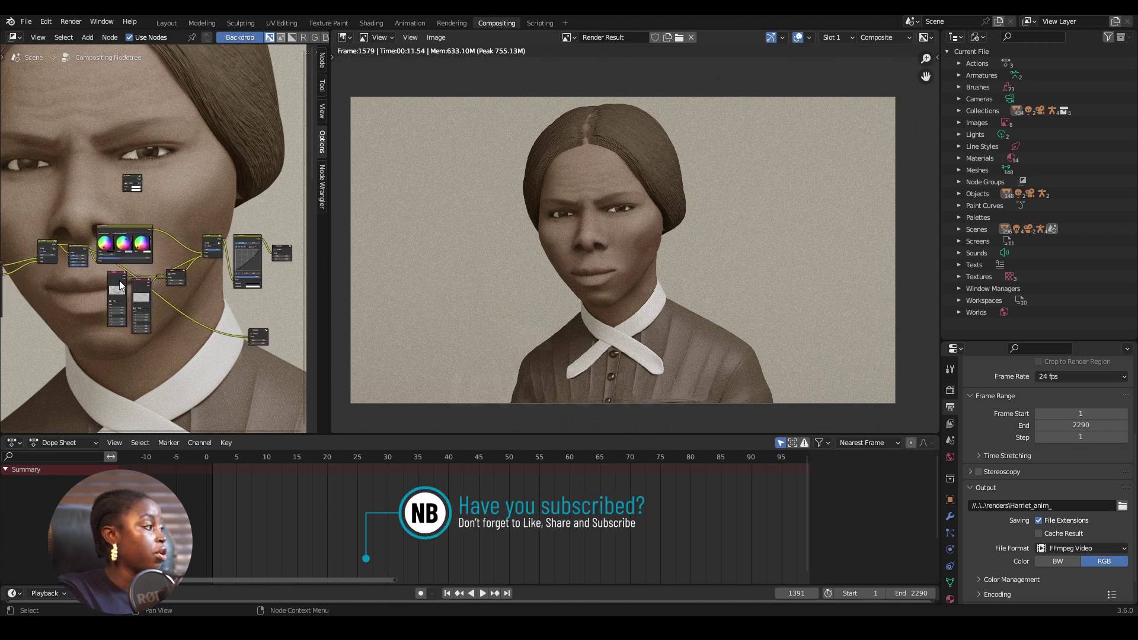
scroll(119, 285, up, 8)
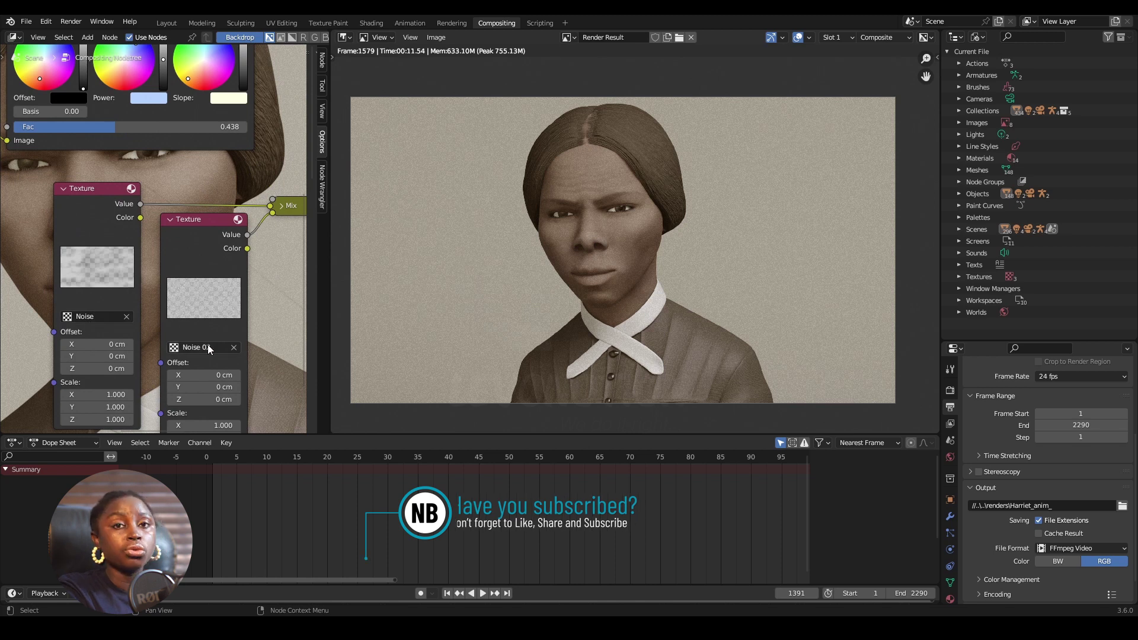
middle_drag(119, 307, 126, 285)
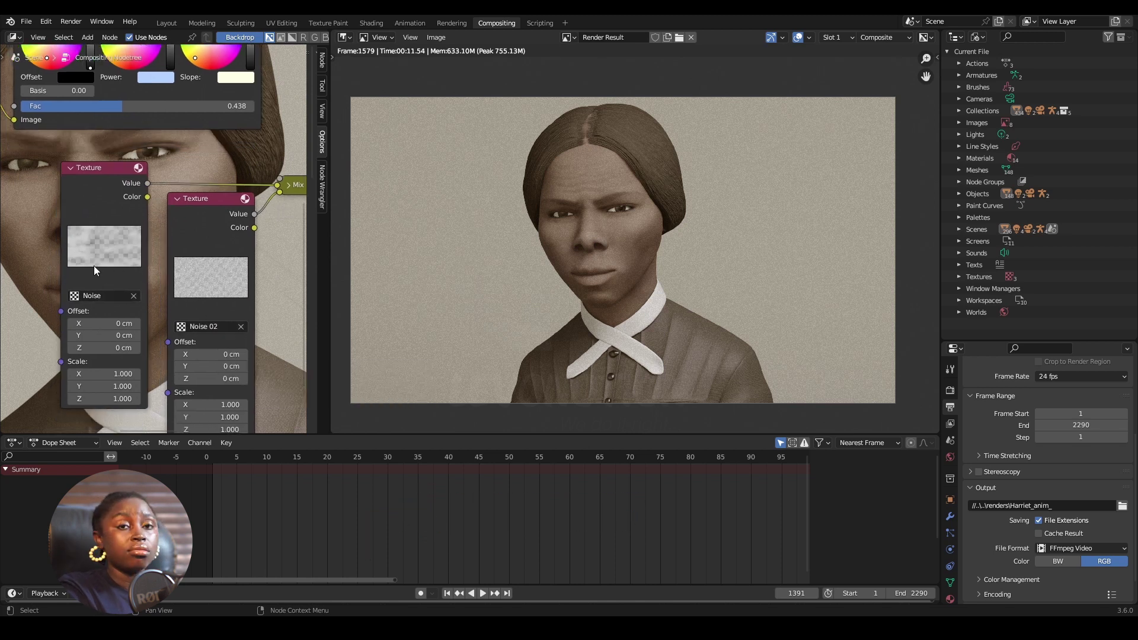
scroll(108, 276, down, 2)
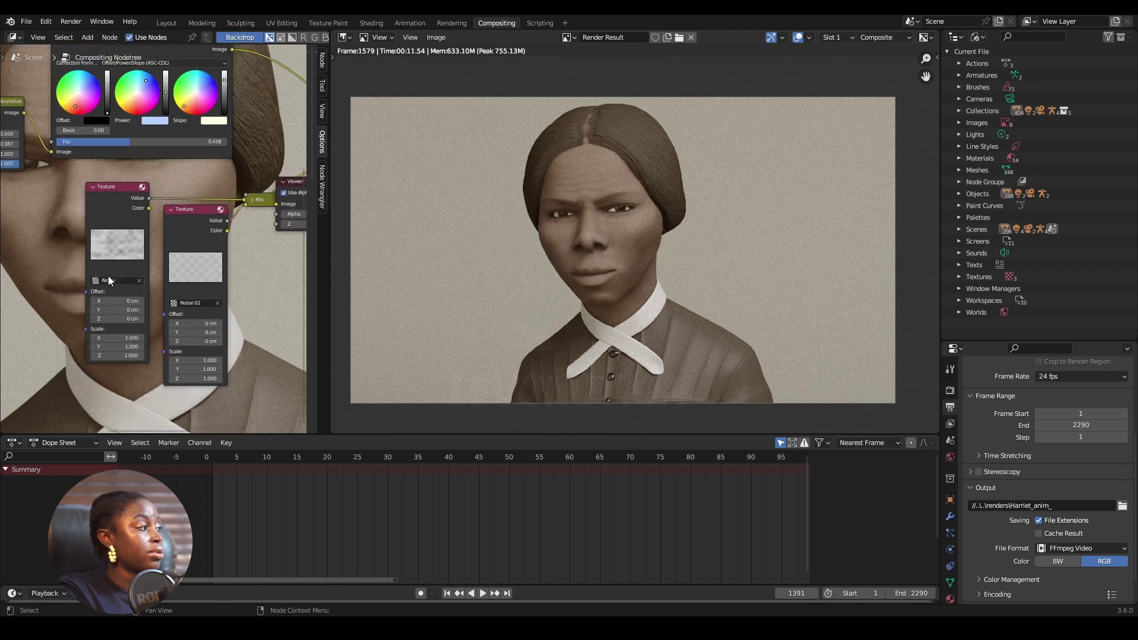
scroll(158, 293, down, 2)
scroll(155, 291, down, 4)
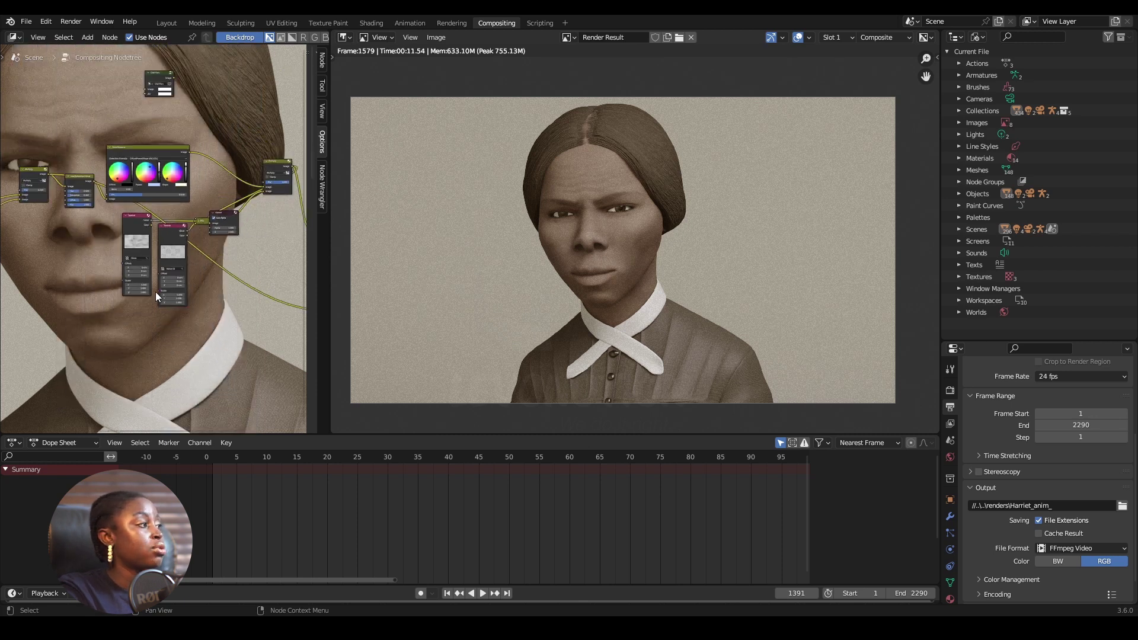
middle_drag(153, 286, 148, 305)
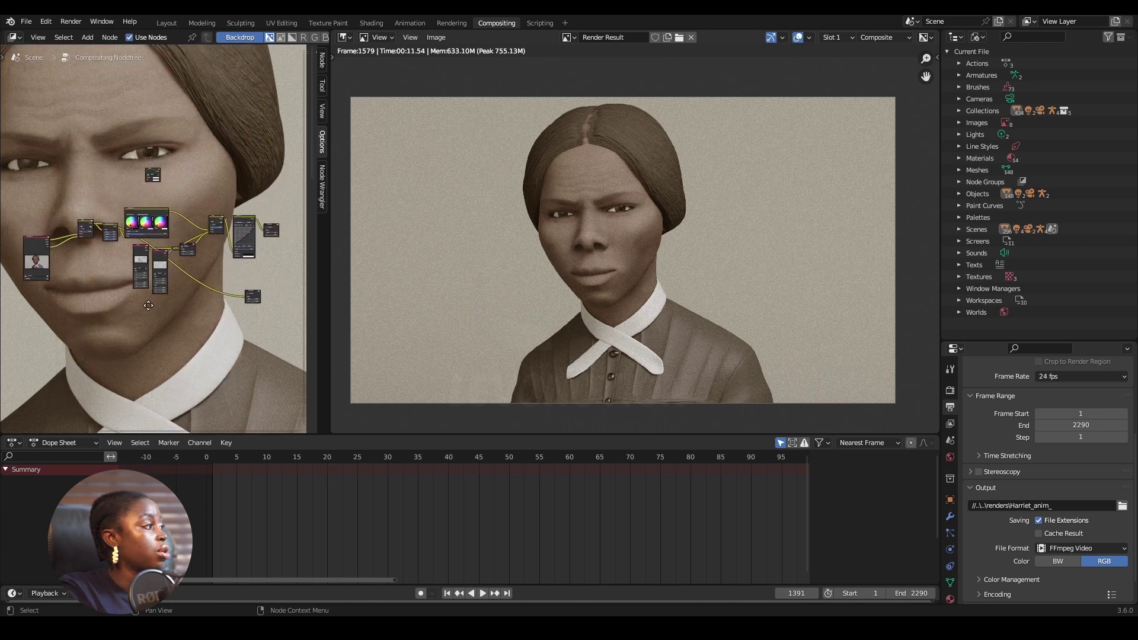
scroll(148, 212, up, 7)
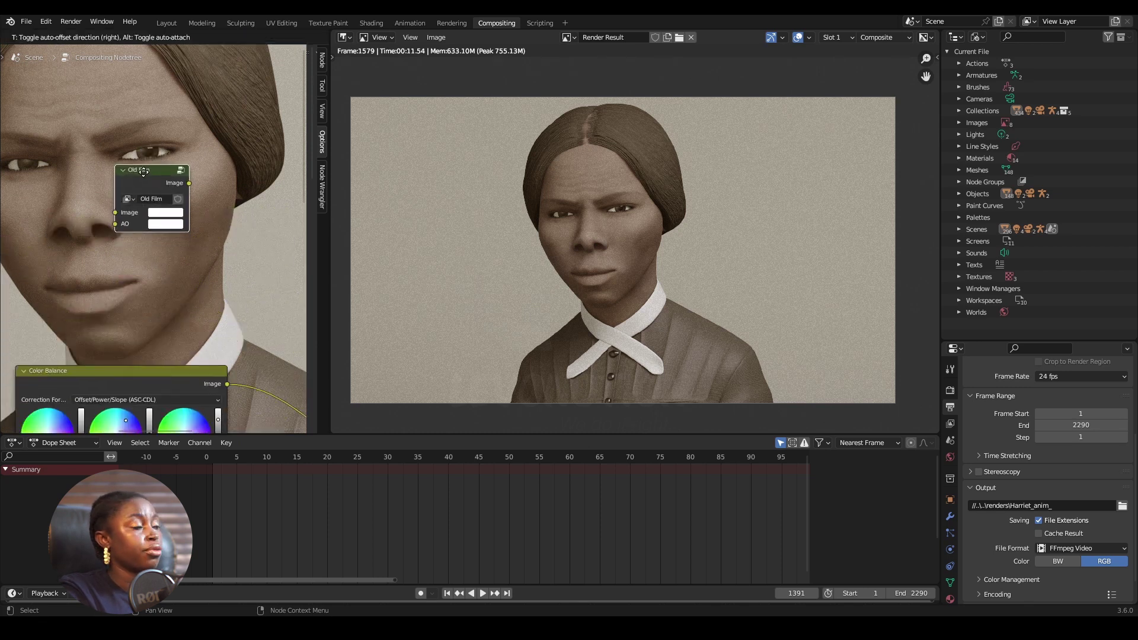
scroll(156, 171, down, 5)
scroll(127, 228, down, 3)
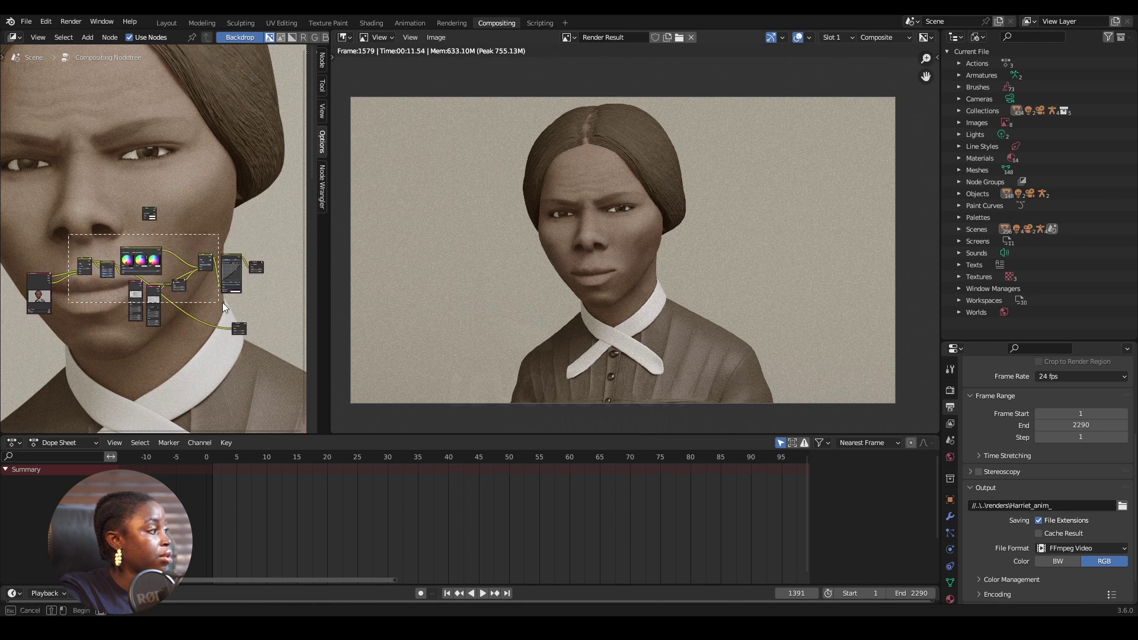
Select all effect nodes between the Render Layers node and the output nodes and combine them into a node group.
drag(236, 312, 243, 311)
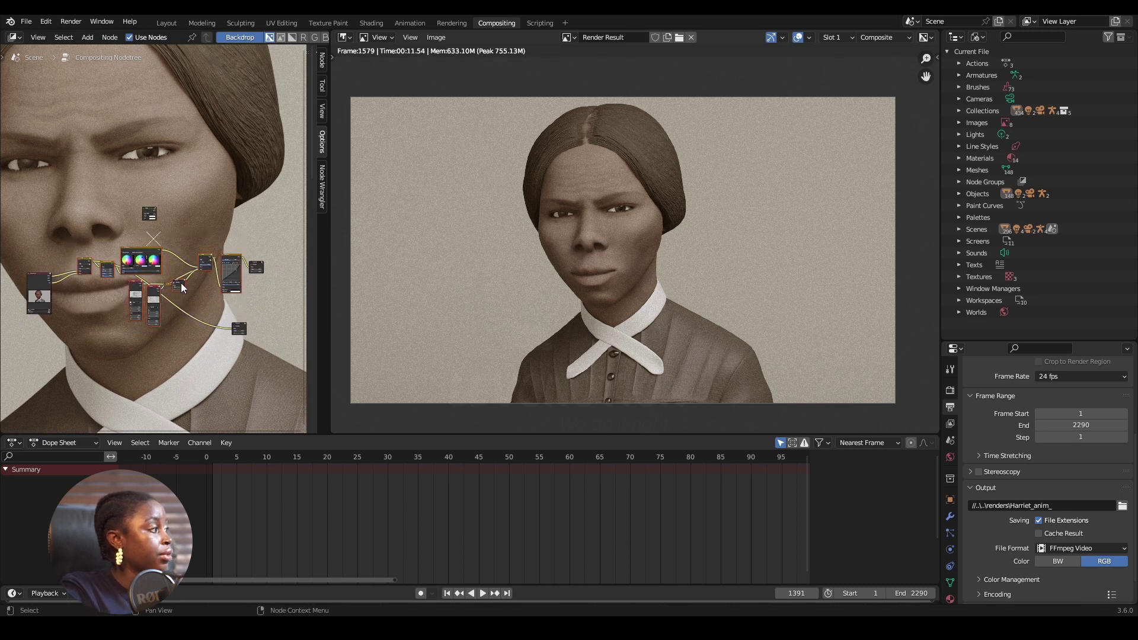
drag(33, 283, 238, 317)
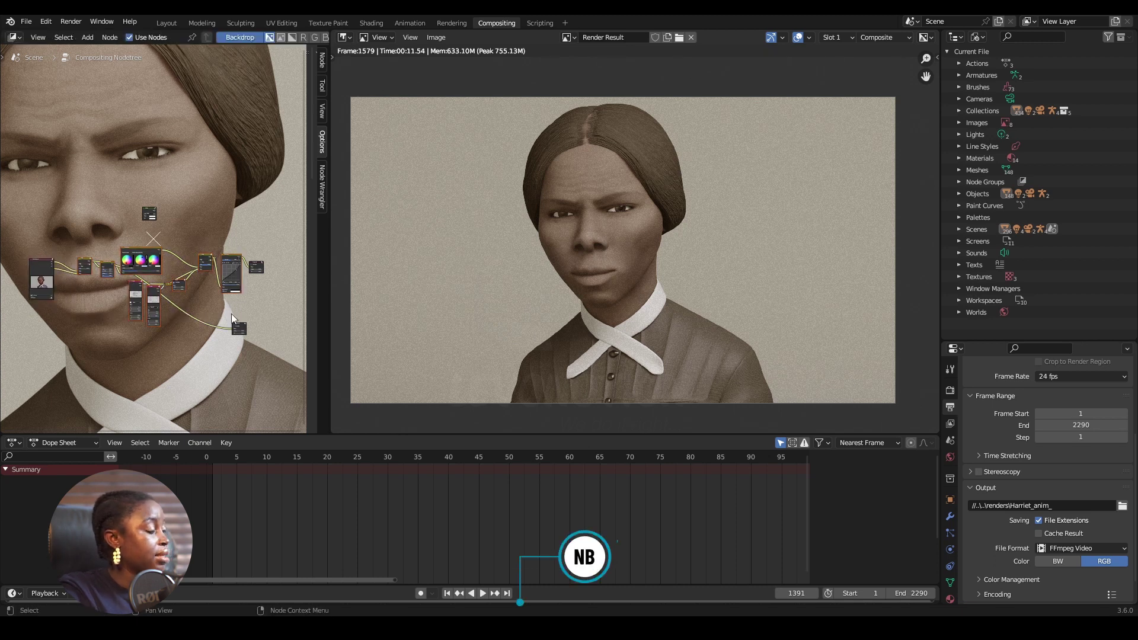
key(ctrl+g)
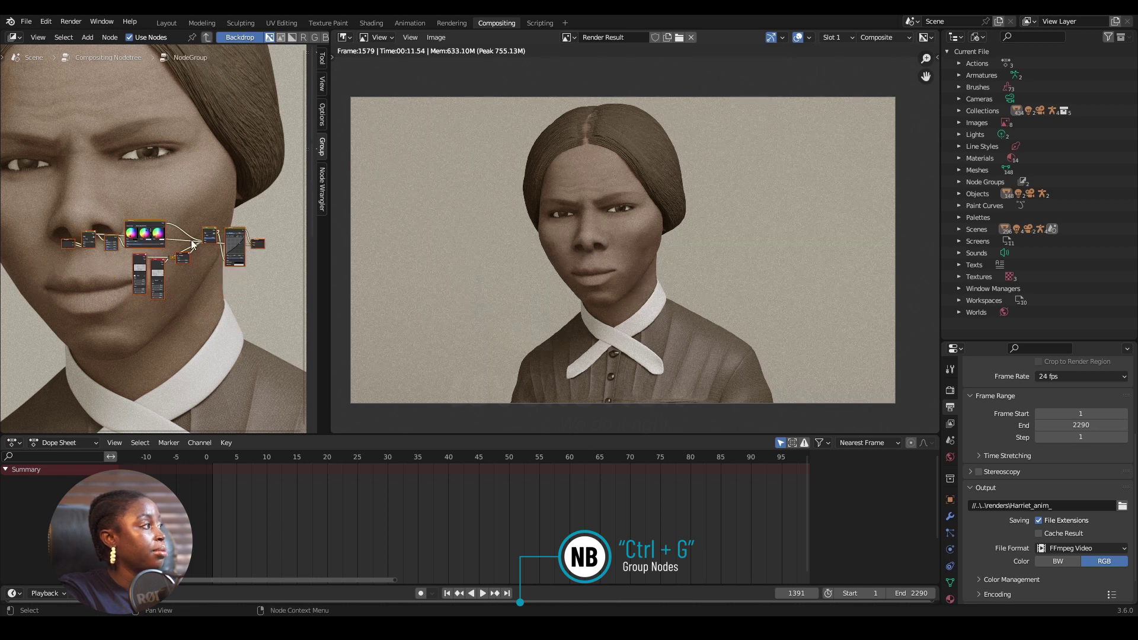
Inside the new node group, move the Group Input node slightly farther away from the Multiply node.
scroll(86, 267, up, 5)
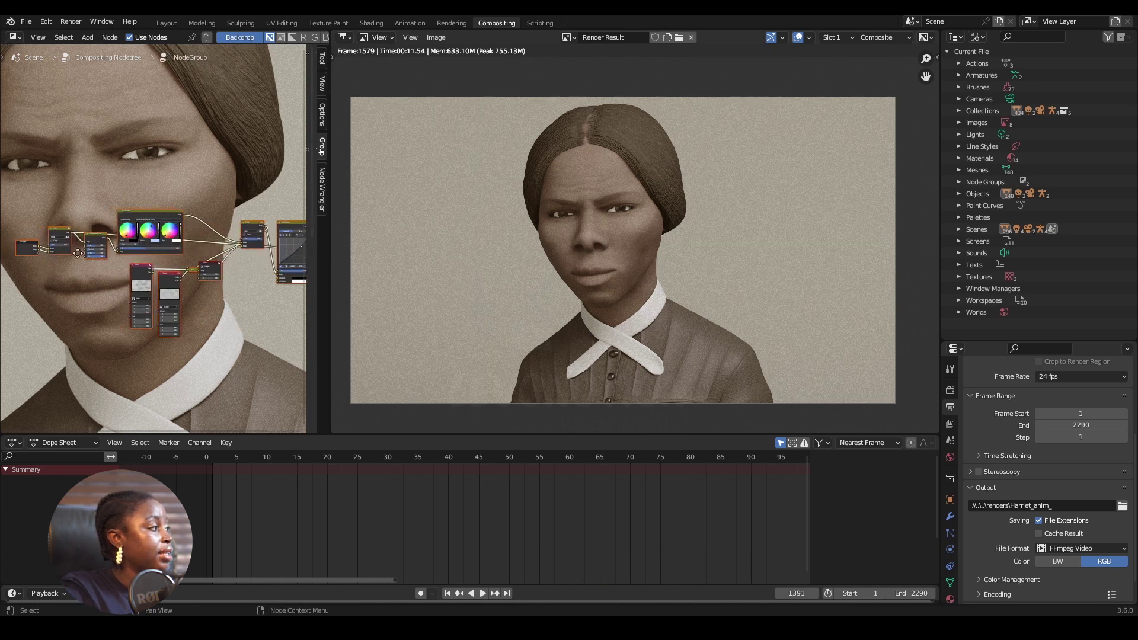
scroll(86, 267, up, 5)
middle_drag(74, 257, 152, 257)
click(152, 258)
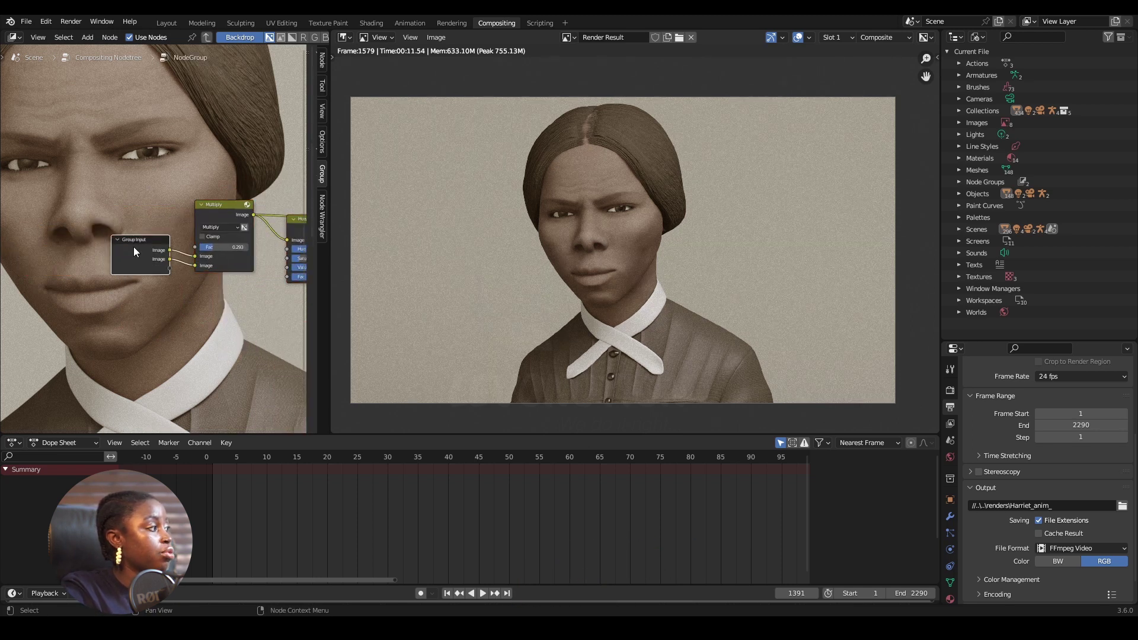
drag(128, 248, 103, 249)
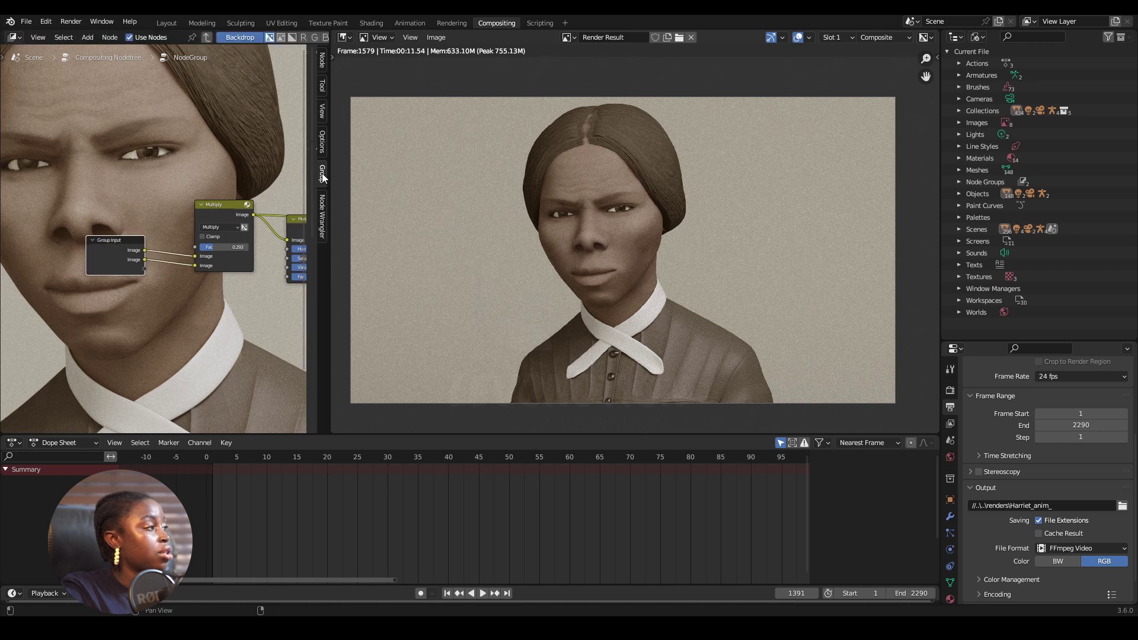
Rename the group's second image input as AO and leave the group to return to the main node tree.
drag(297, 175, 222, 183)
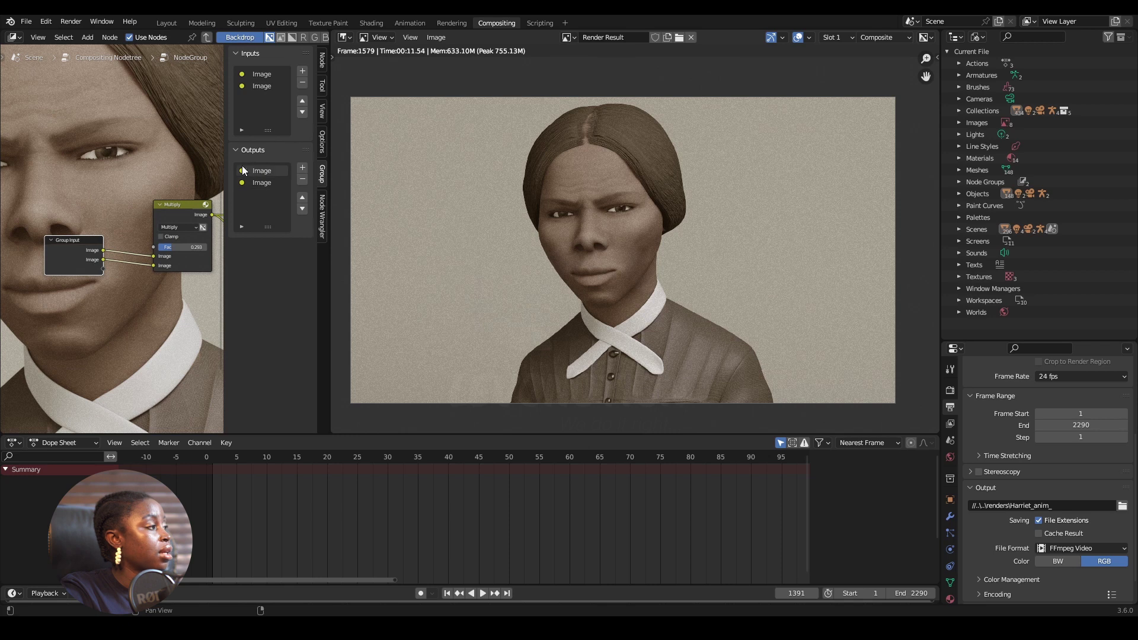
scroll(116, 236, down, 1)
scroll(119, 240, up, 1)
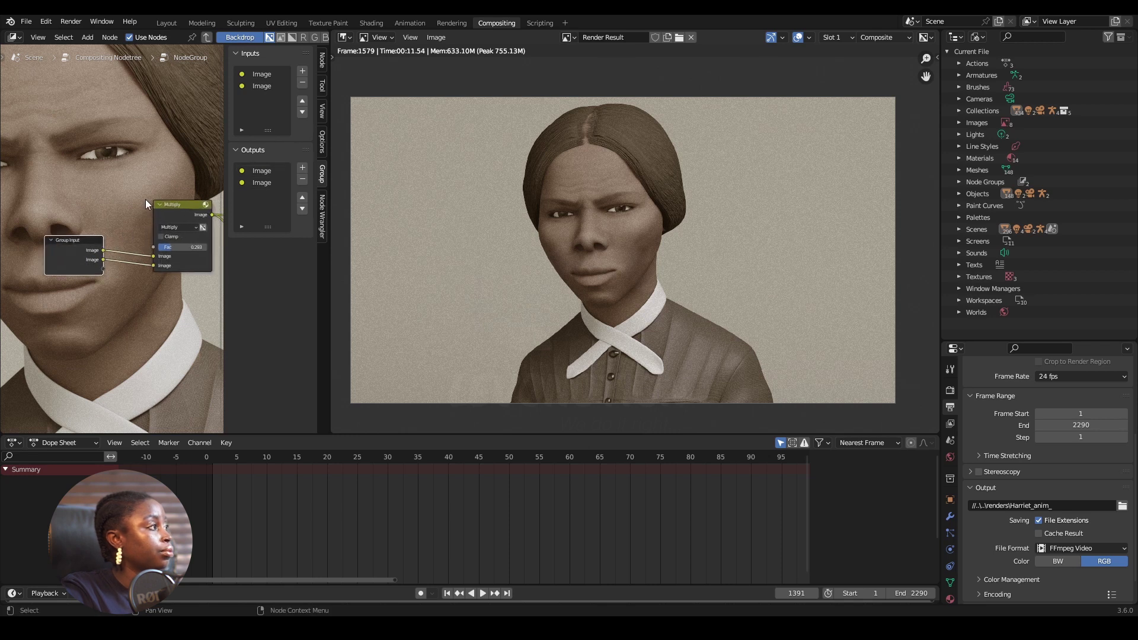
double_click(262, 87)
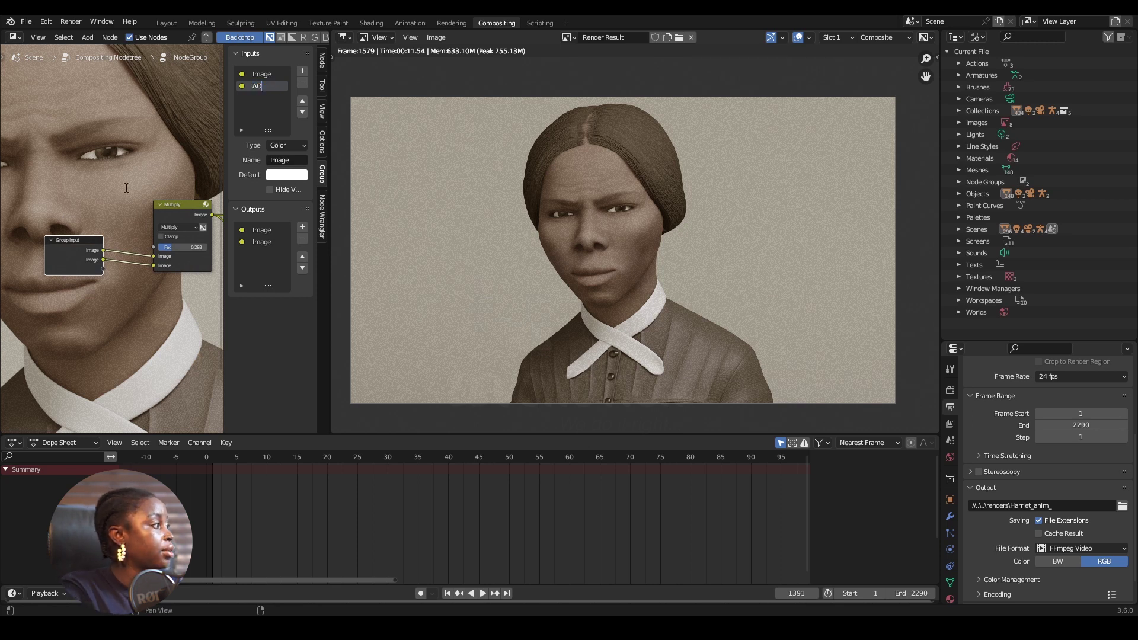
key(Return)
key(Tab)
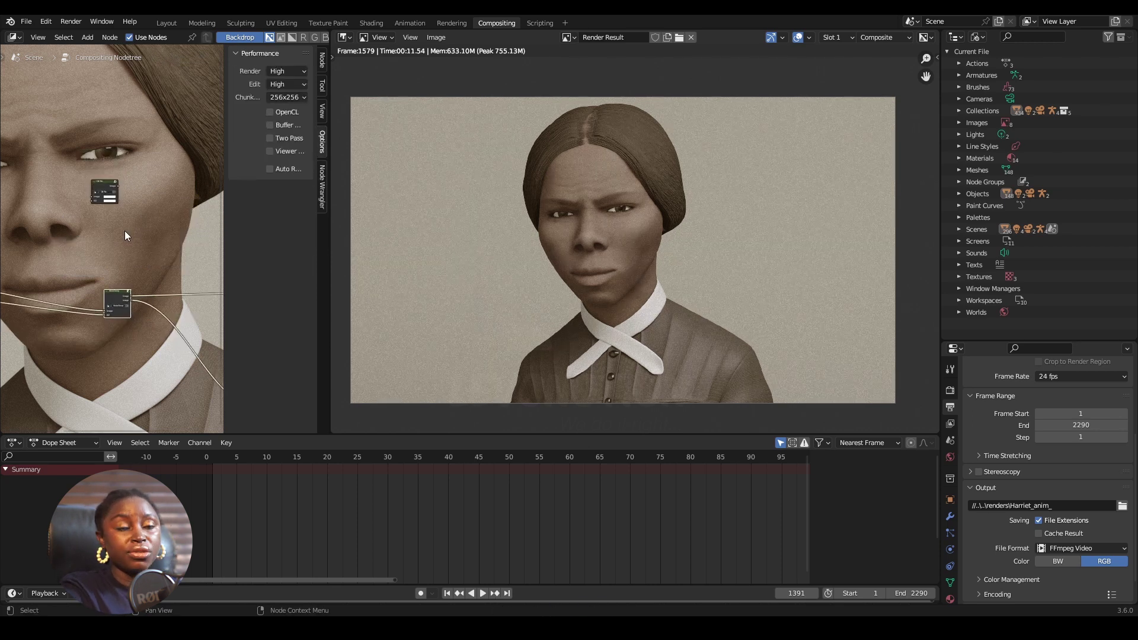
Rename the new node group as Vintage 01 and select its node below the existing Old Film group node.
scroll(124, 230, down, 6)
scroll(120, 246, up, 6)
middle_drag(106, 301, 121, 266)
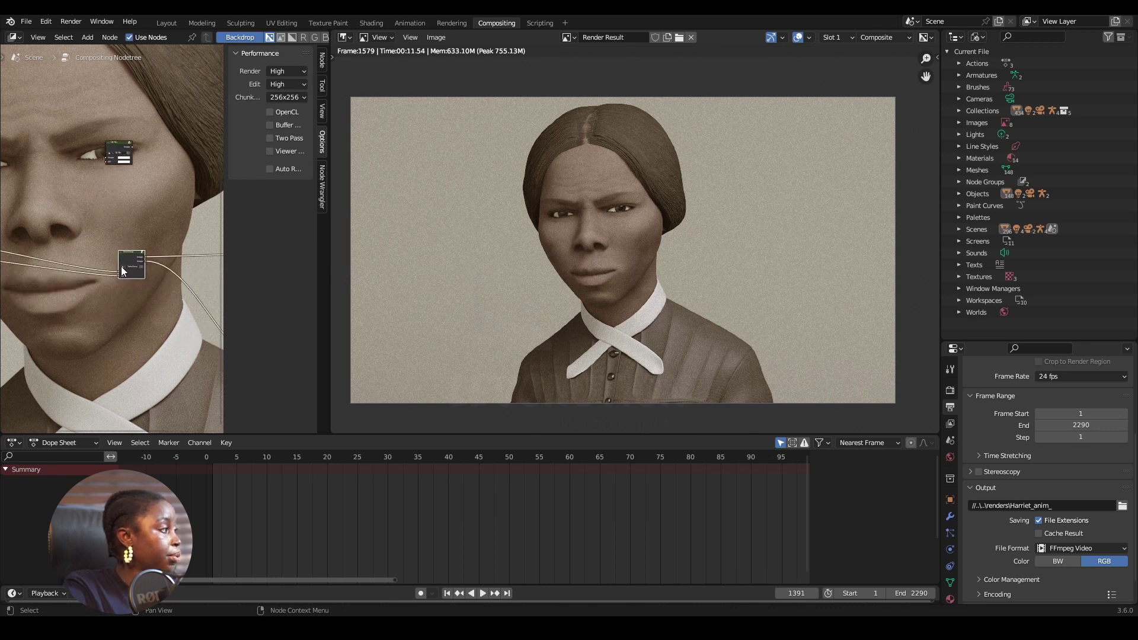
scroll(124, 270, up, 5)
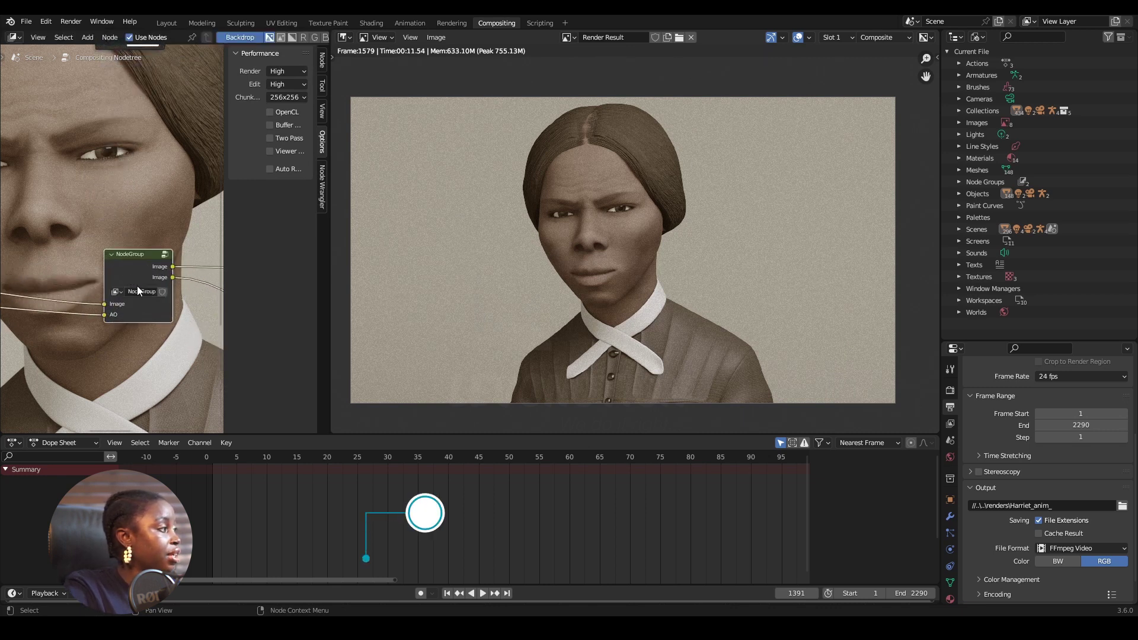
click(138, 291)
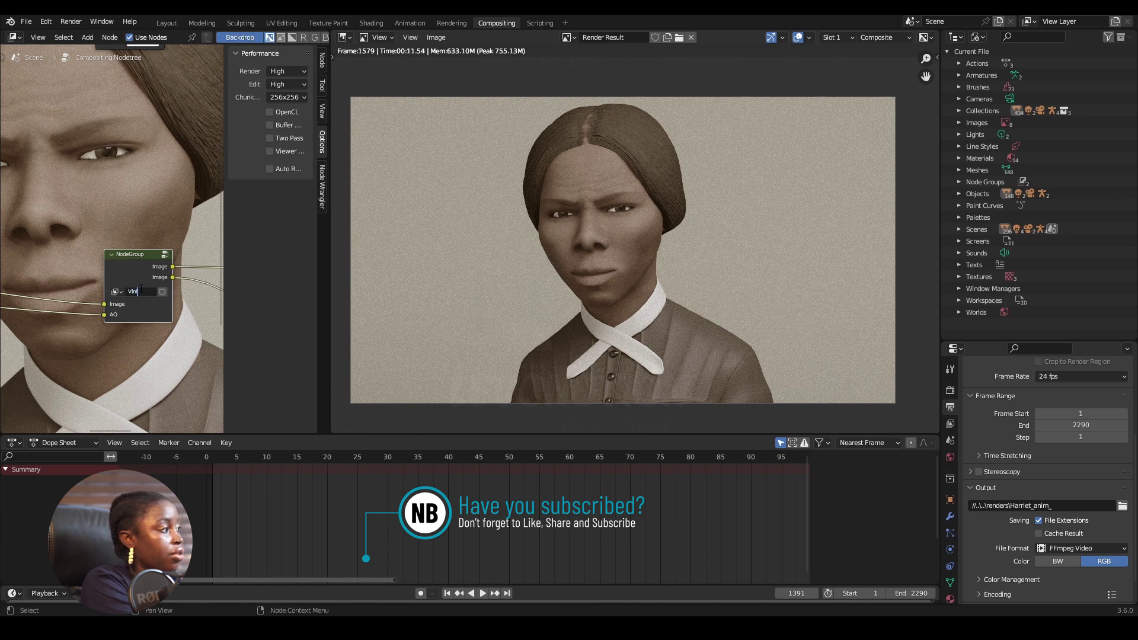
text(Vintage 01)
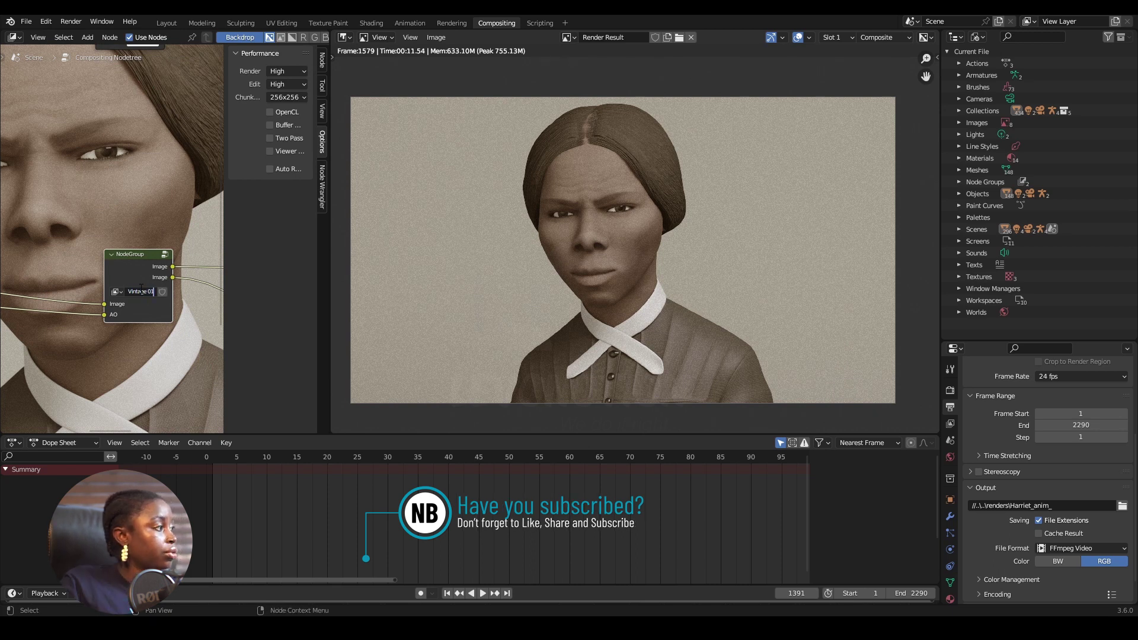
key(Return)
scroll(149, 357, down, 7)
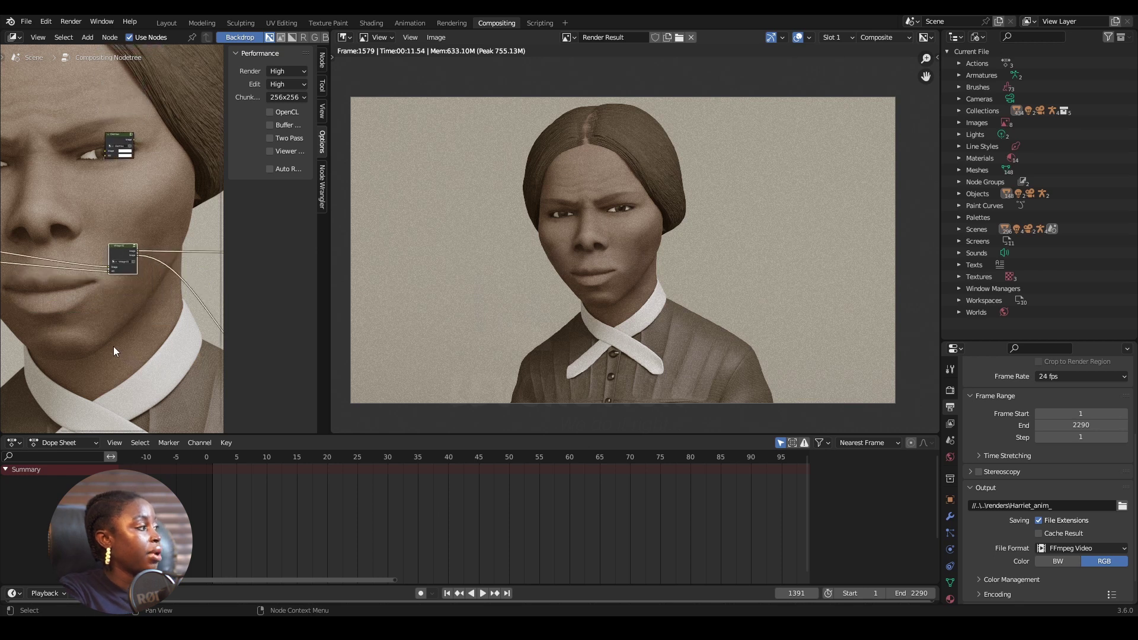
middle_drag(116, 254, 116, 281)
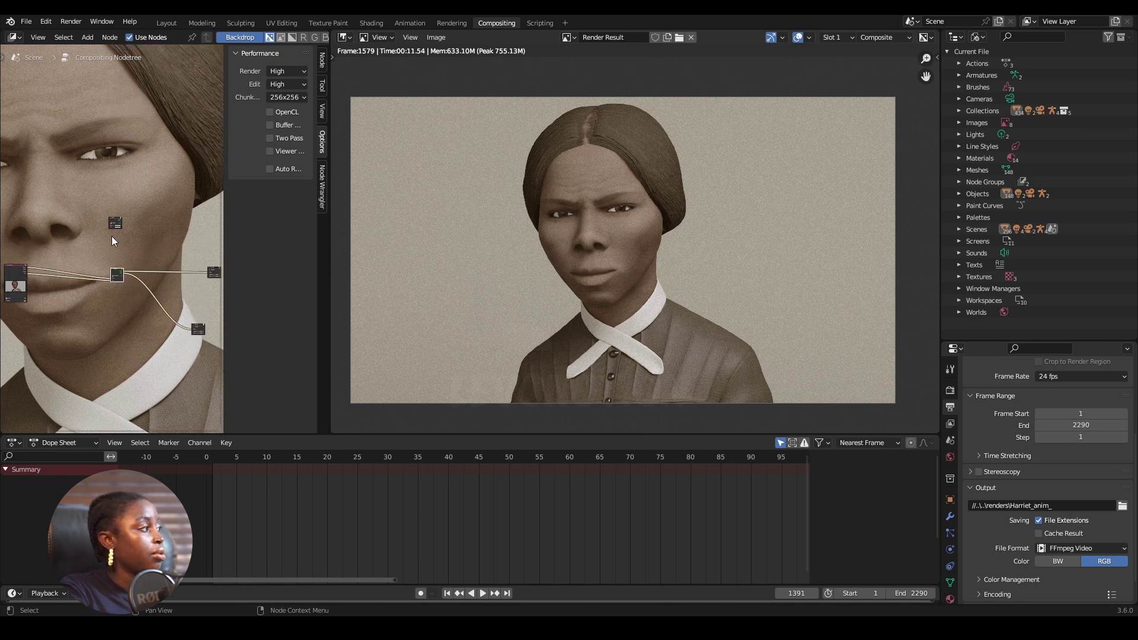
scroll(111, 236, up, 4)
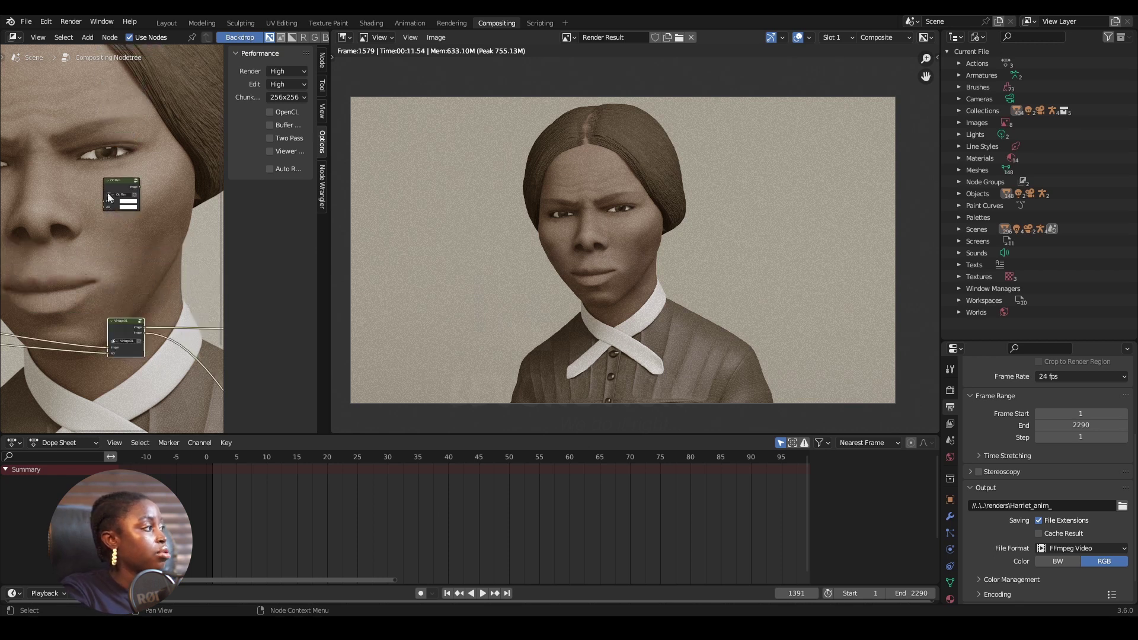
click(125, 324)
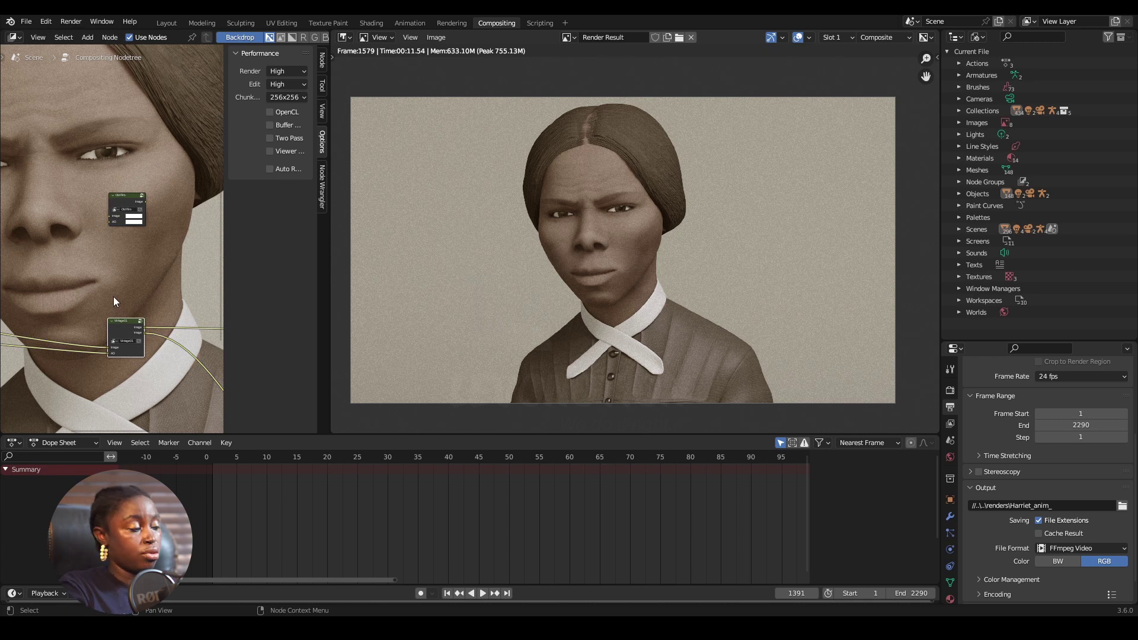
Switch to the Blender file with the purple-haired character and widen its compositing node editor.
mouse_move(218, 628)
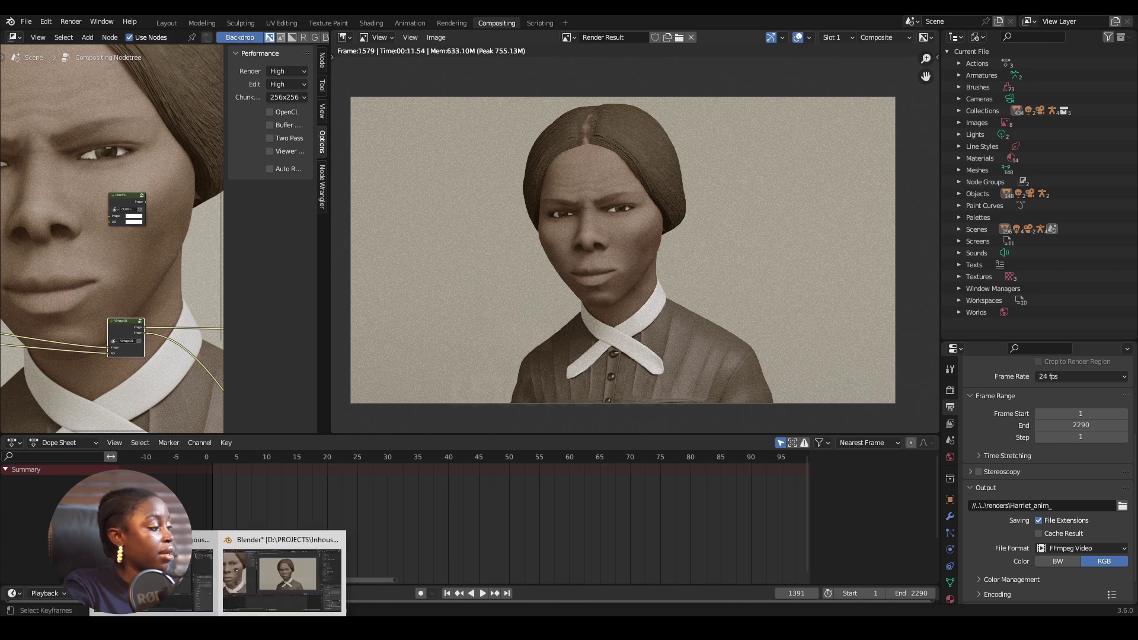
click(188, 576)
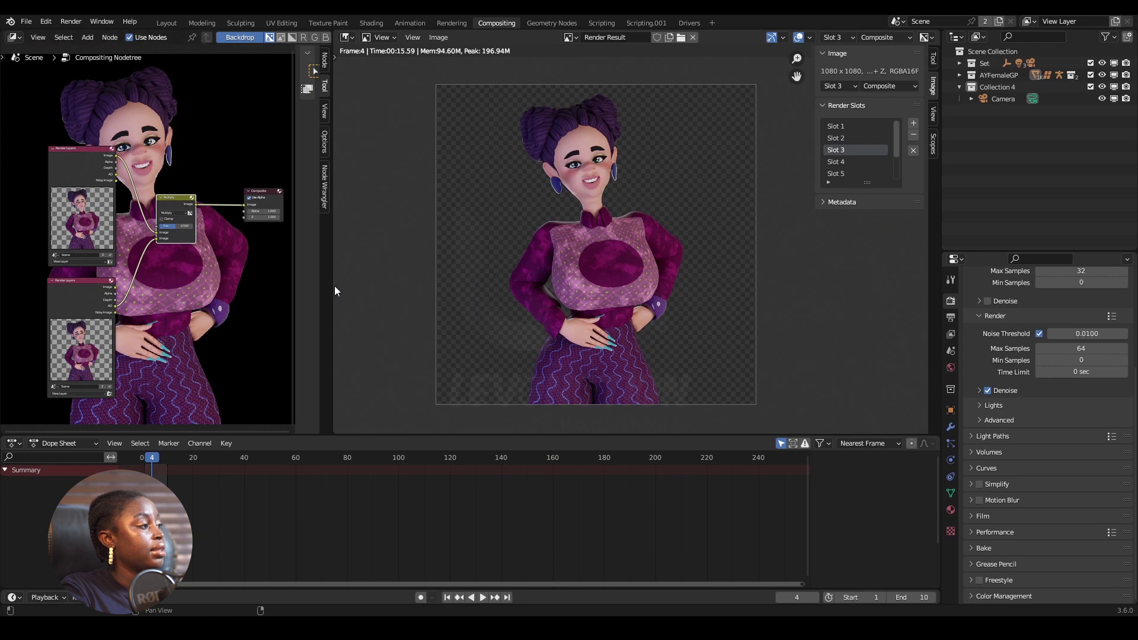
drag(333, 286, 422, 285)
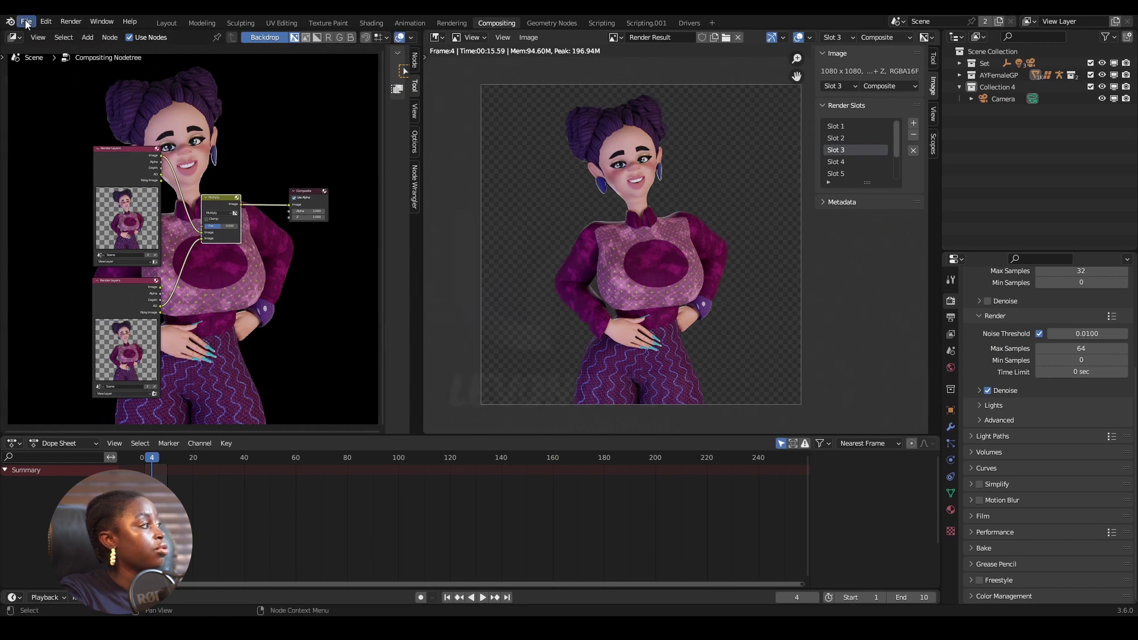
Start appending data from Compositor.blend in the anims folder and open its NodeTree category.
click(26, 24)
click(58, 153)
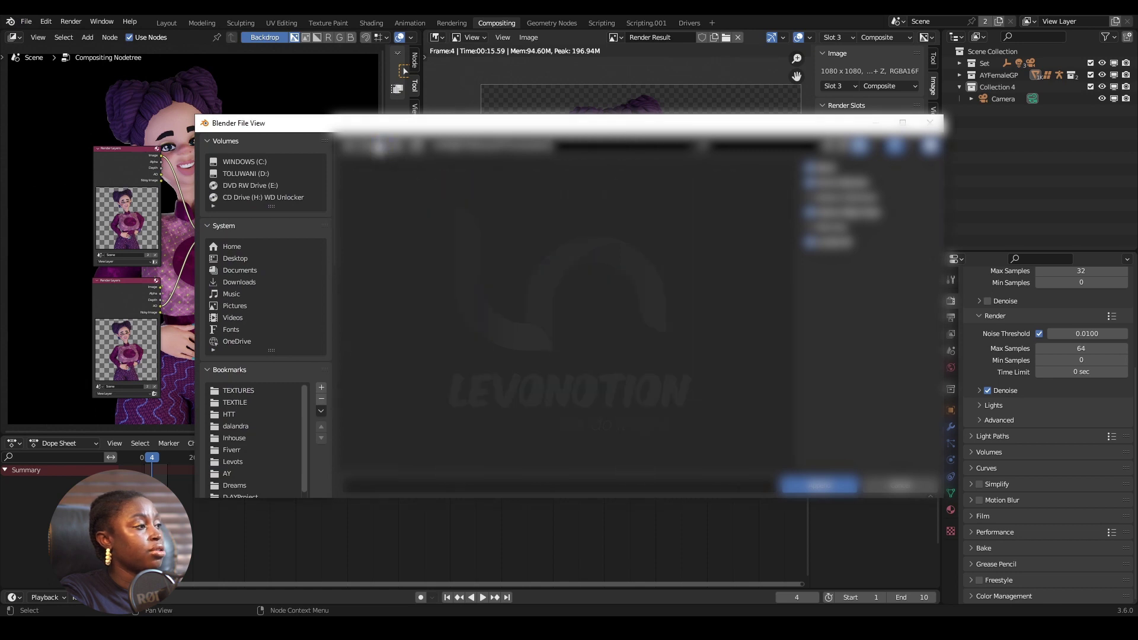
click(379, 147)
double_click(483, 221)
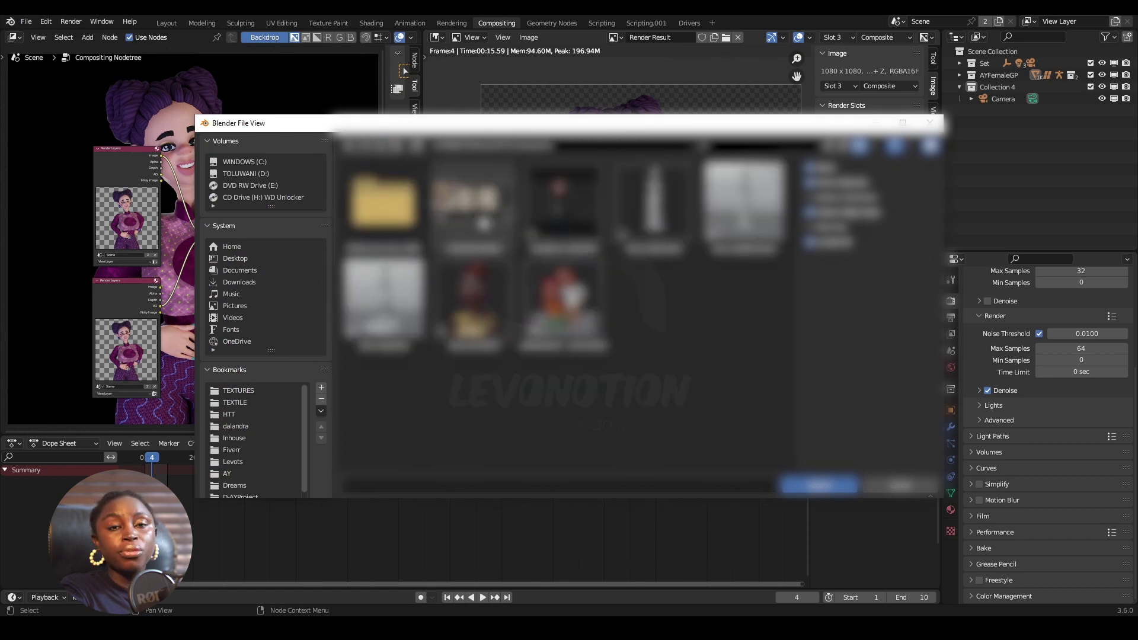
click(483, 224)
double_click(472, 212)
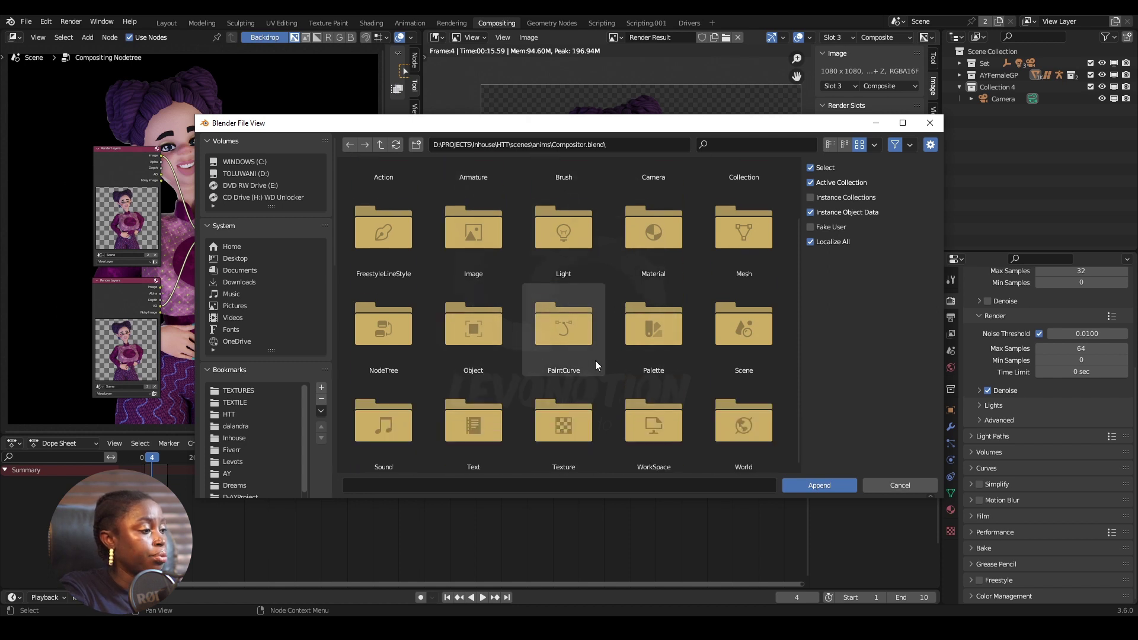
scroll(595, 361, down, 1)
click(391, 335)
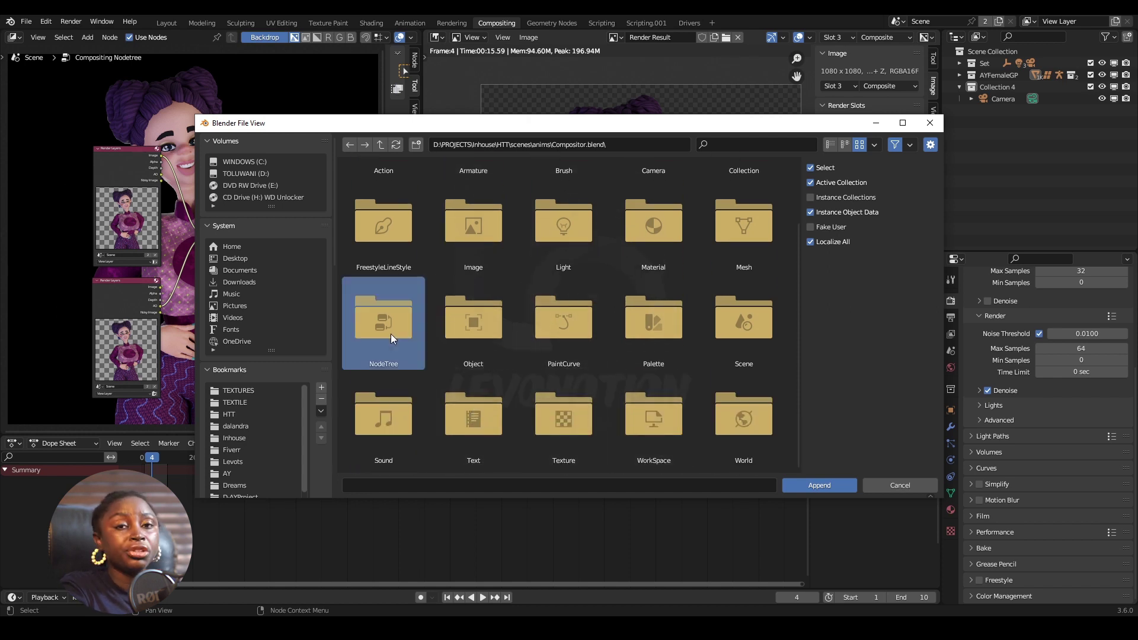
double_click(395, 331)
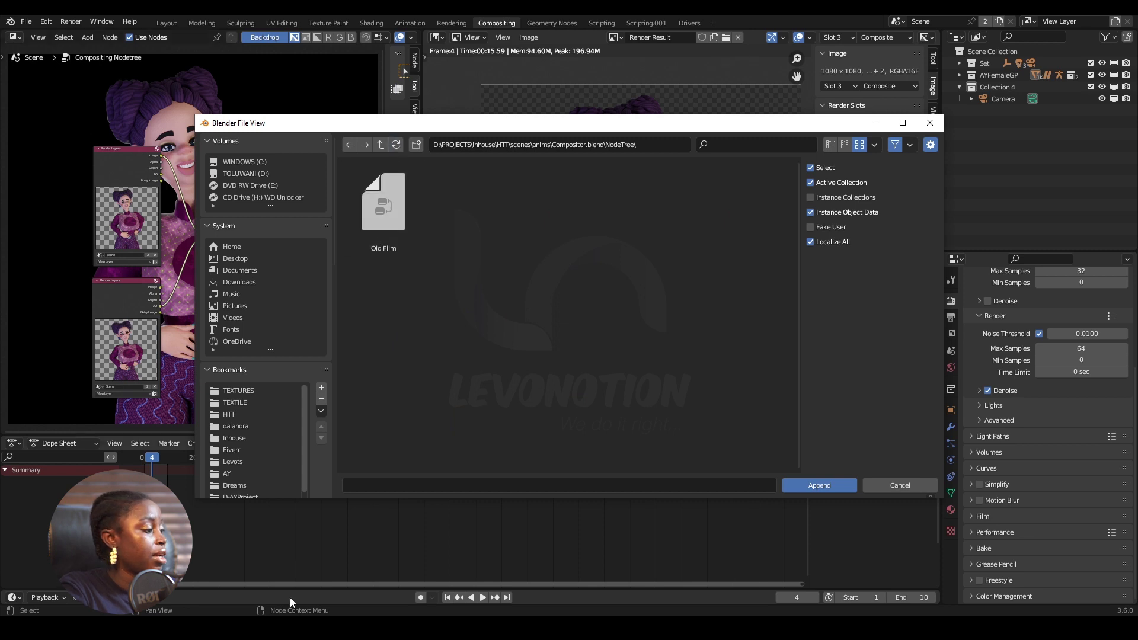
Switch back to the portrait file and save it so its new node group is stored on disk.
mouse_move(221, 628)
click(237, 592)
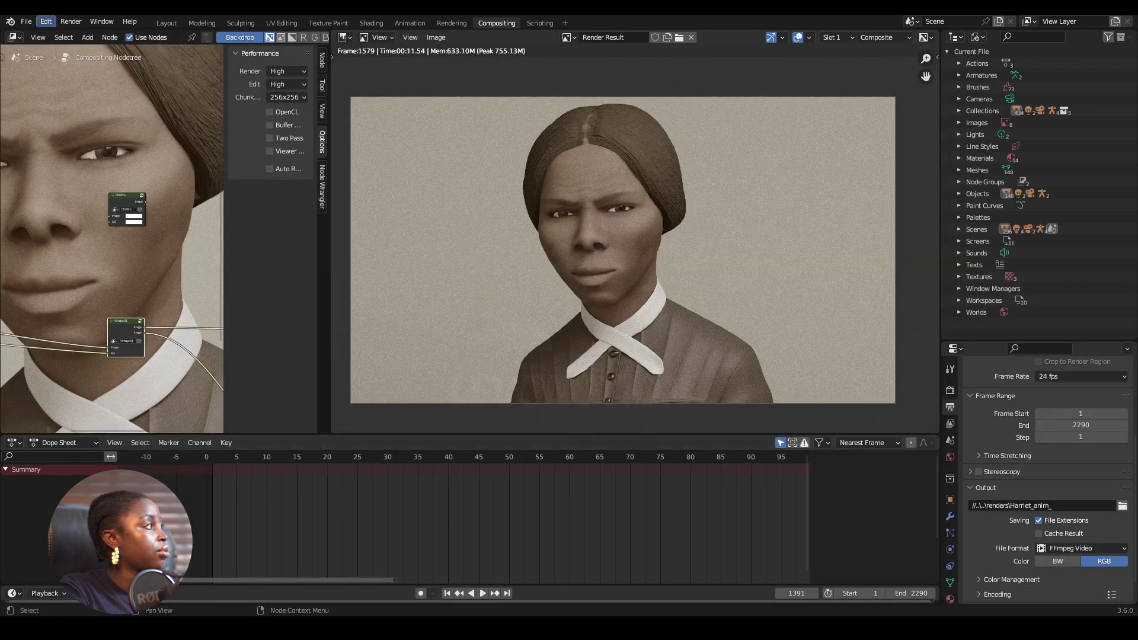
click(30, 22)
click(57, 101)
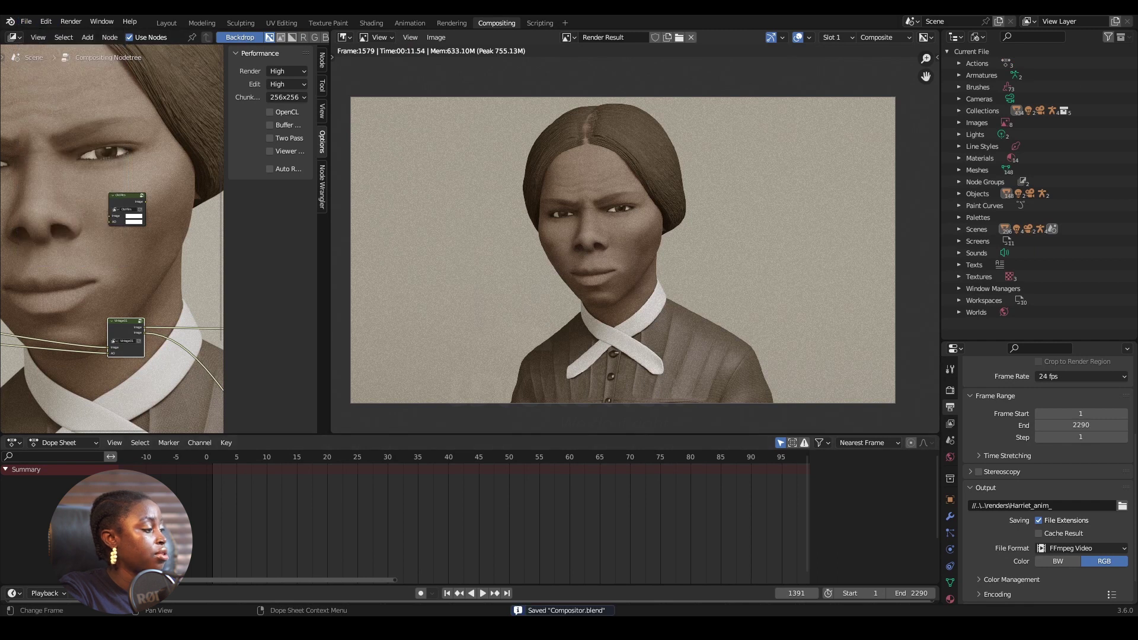
Return to the character file, refresh the NodeTree listing and append the Vintage 01 node group.
mouse_move(218, 628)
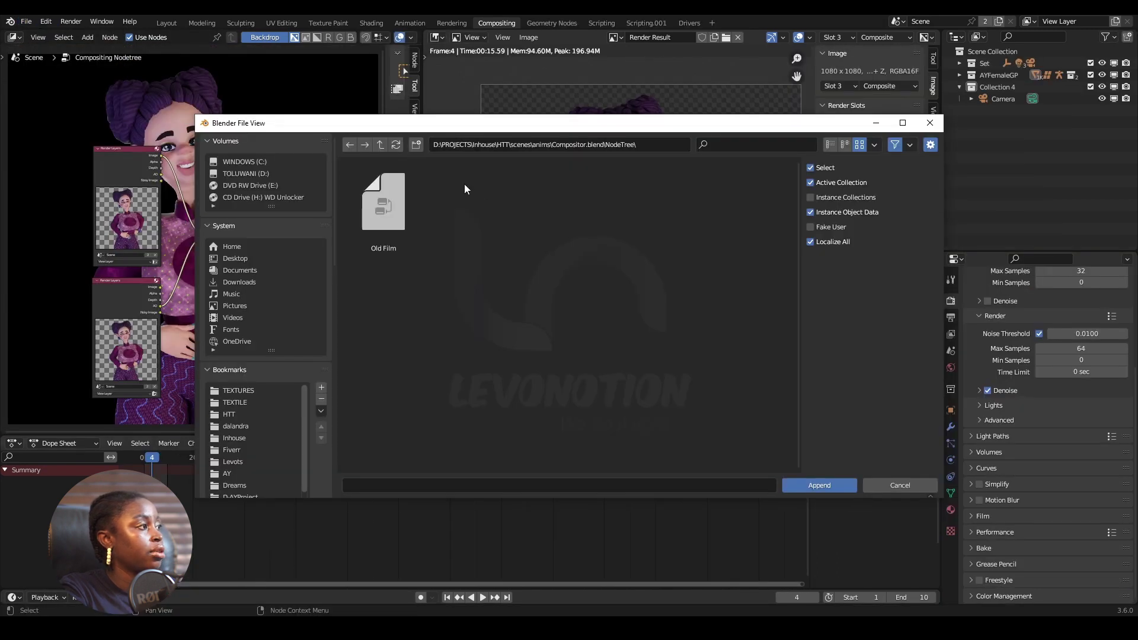
click(395, 145)
click(482, 214)
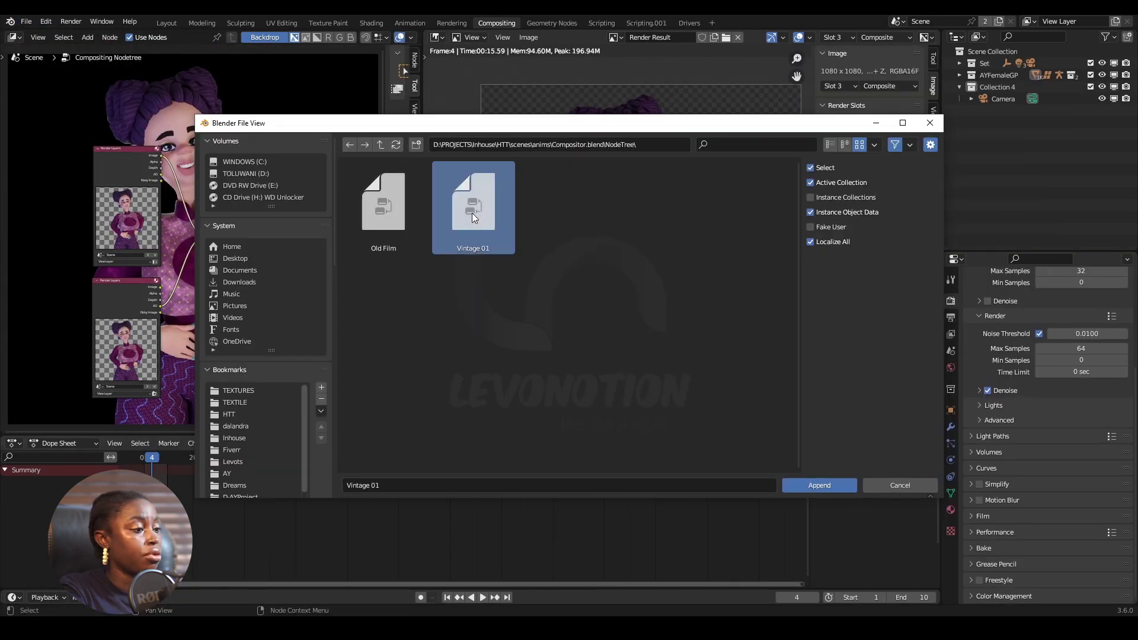
click(814, 488)
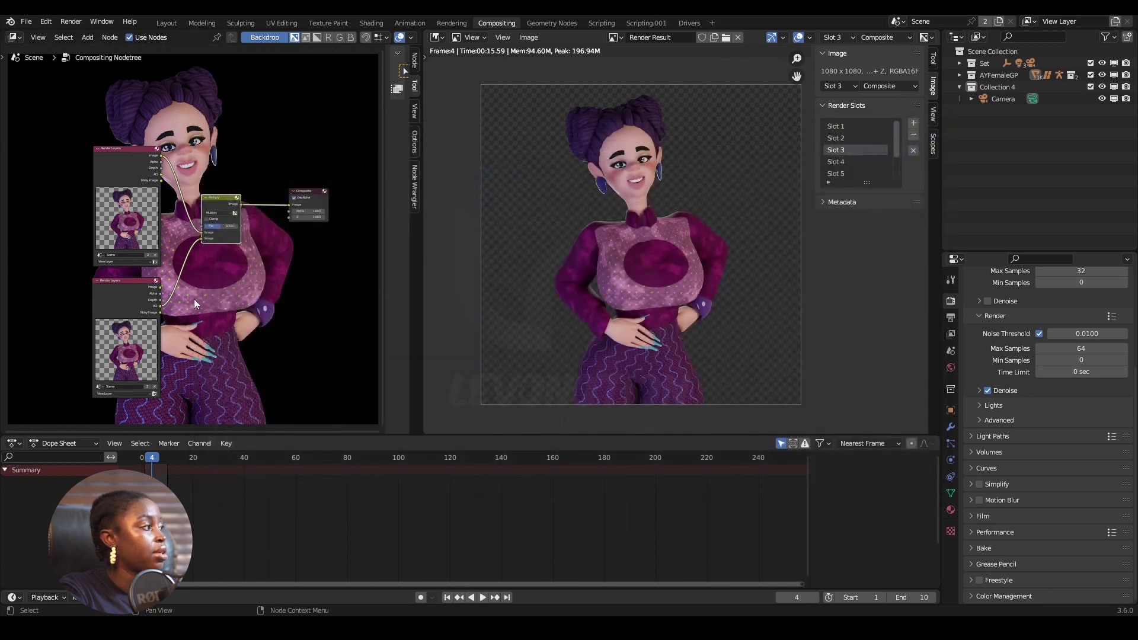
Search for the Vintage 01 group among the addable nodes and place it just above the Multiply node.
scroll(202, 273, down, 2)
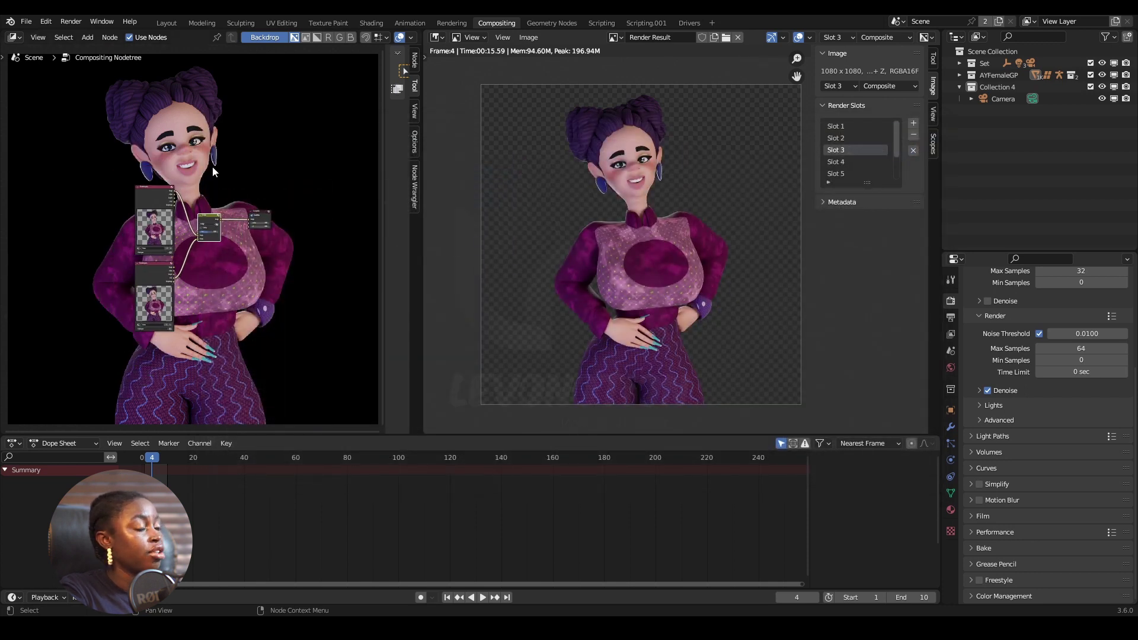
scroll(236, 226, up, 2)
scroll(236, 226, up, 2)
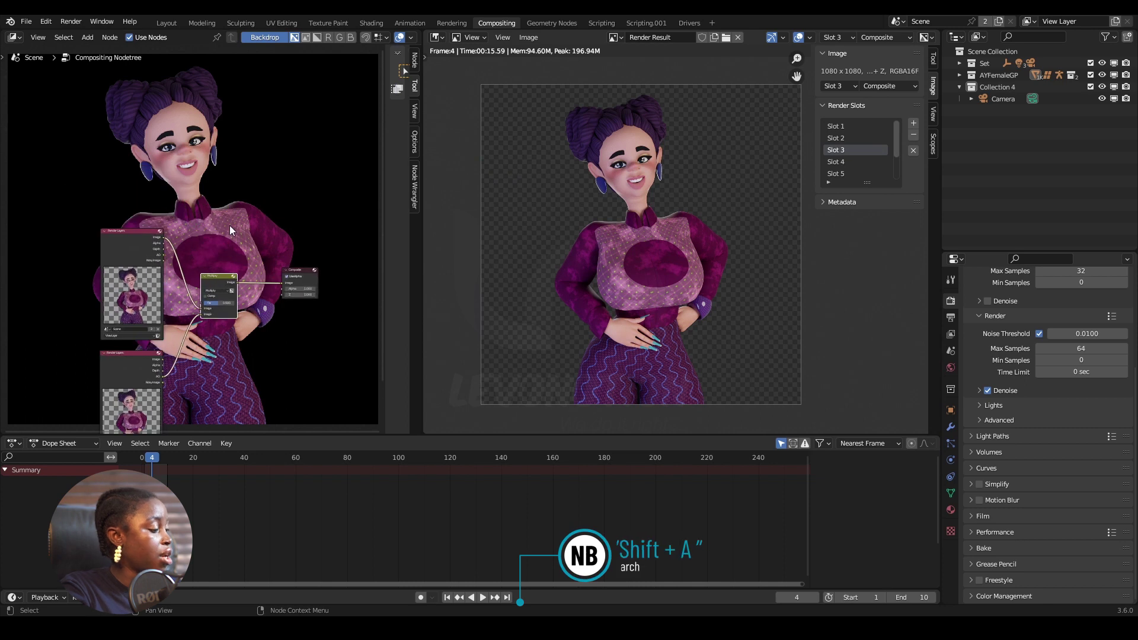
key(shift+a)
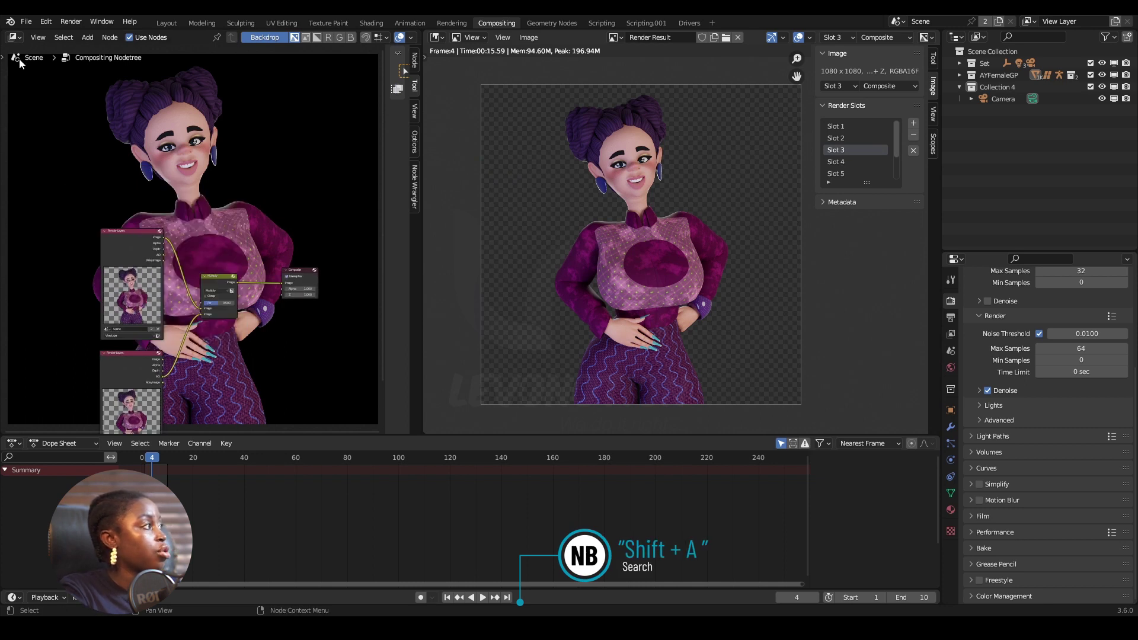
click(87, 37)
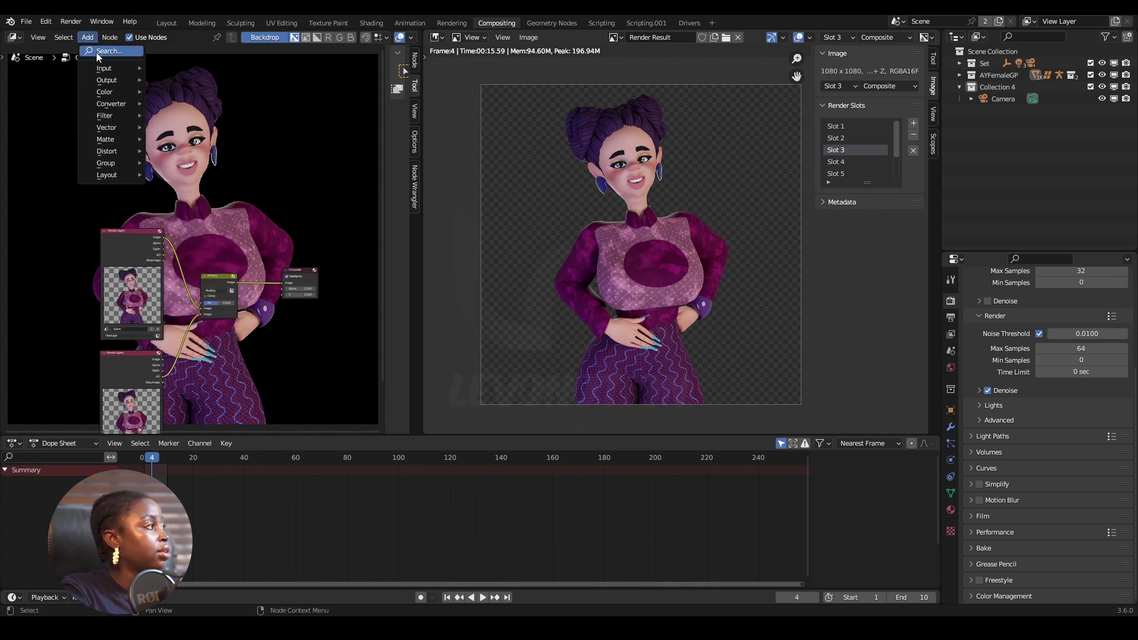
click(108, 51)
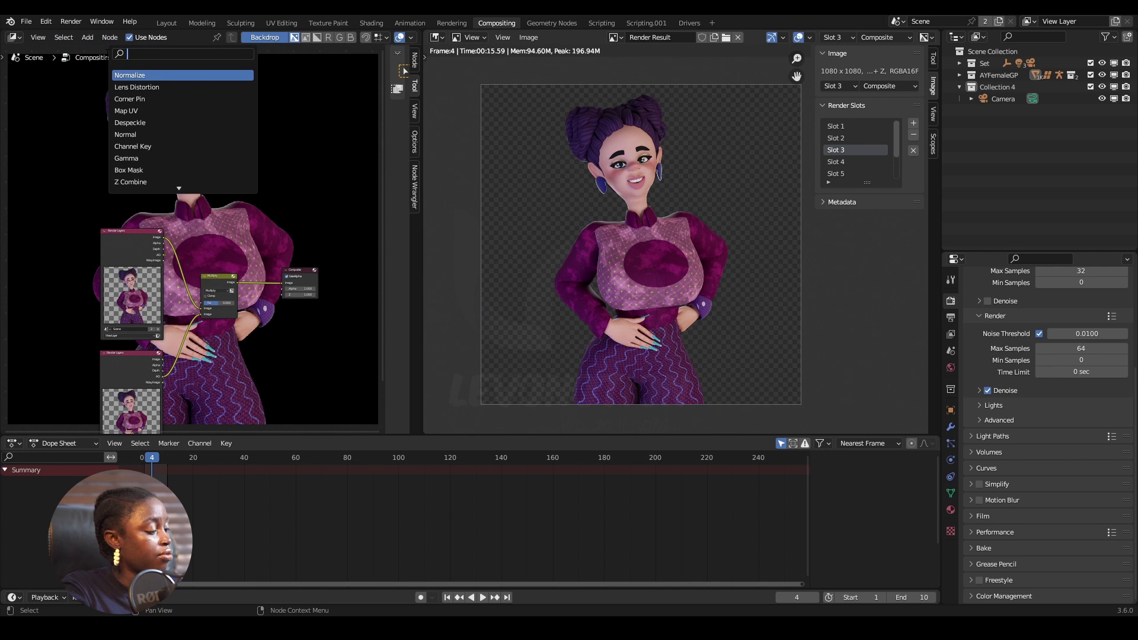
text(vin)
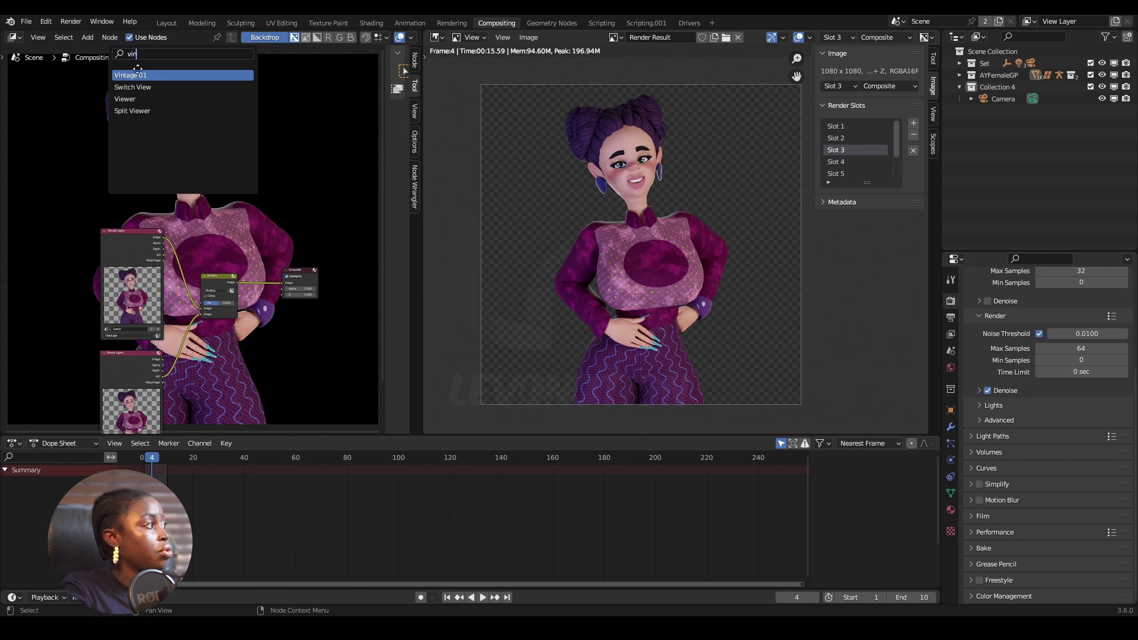
click(138, 71)
click(222, 238)
scroll(223, 238, up, 2)
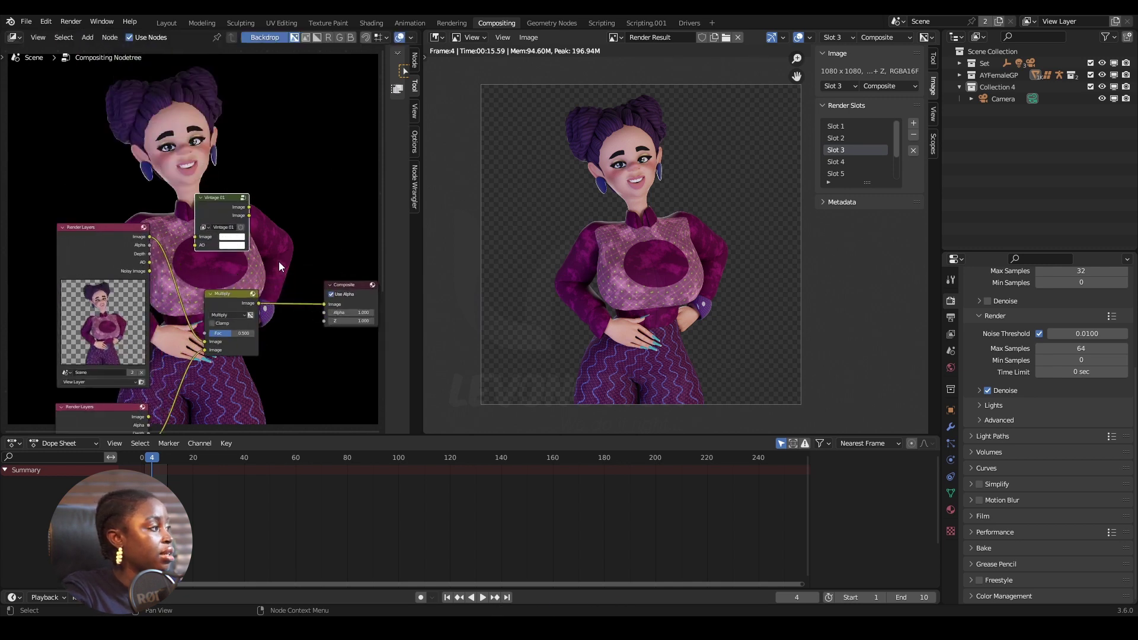
Duplicate the Composite node, place the copy above the original and feed it from the first Image output of Vintage 01.
scroll(301, 241, down, 1)
click(337, 286)
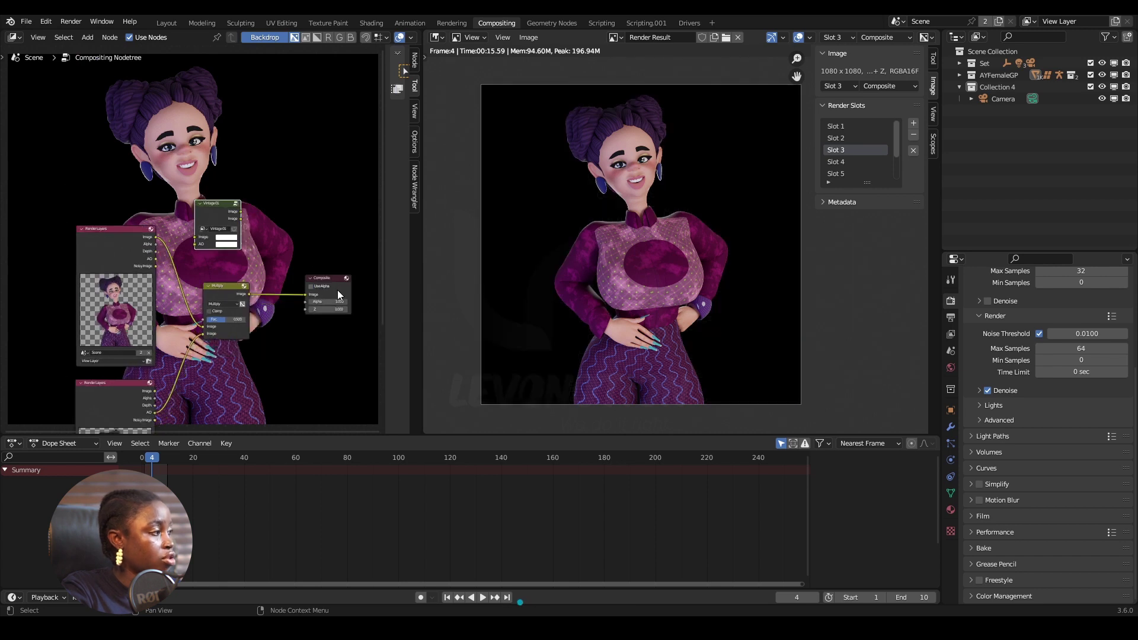
key(shift+d)
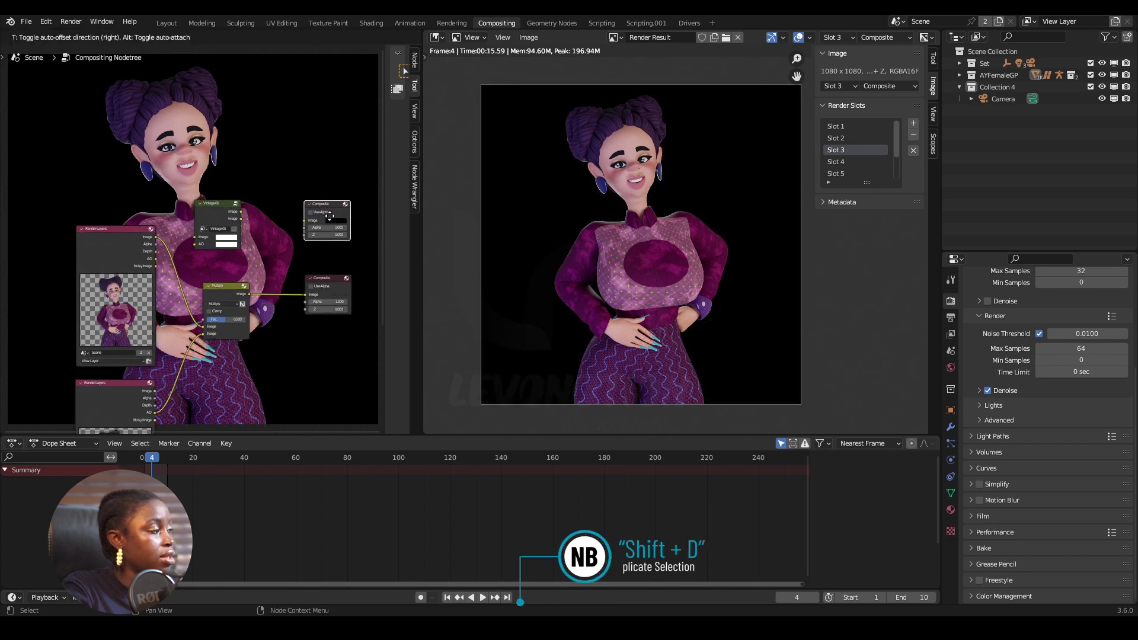
click(331, 217)
drag(241, 212, 305, 222)
Connect the upper Render Layers node's Image and AO outputs to the matching inputs of the Vintage 01 group.
scroll(230, 237, up, 2)
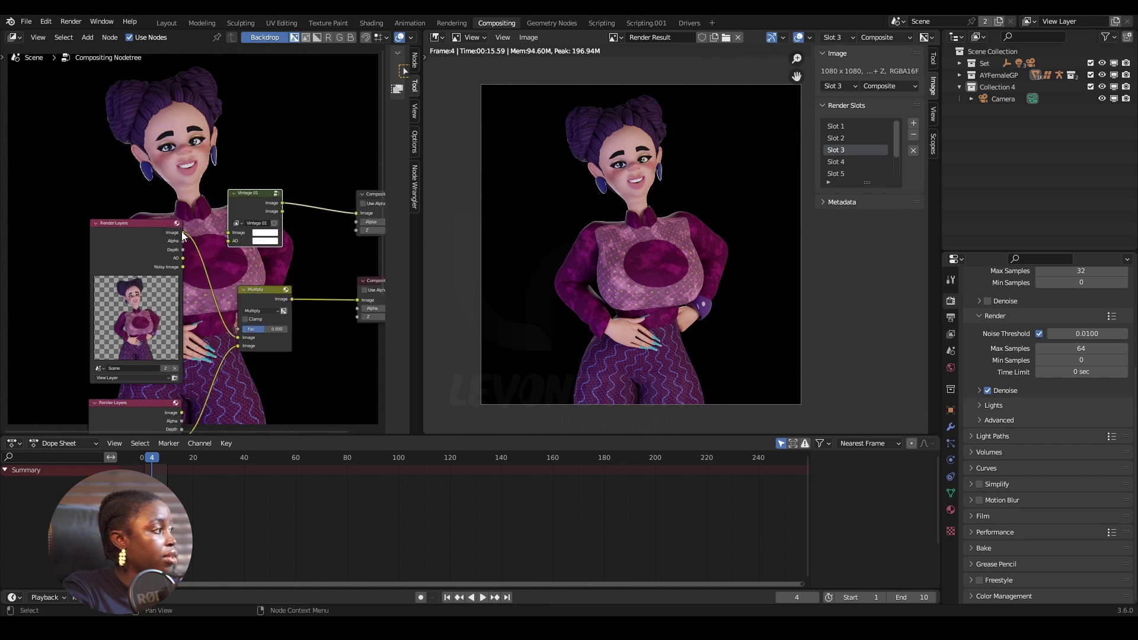
drag(181, 231, 228, 233)
middle_drag(223, 290, 211, 269)
drag(172, 237, 218, 223)
Compare the render through both Composite nodes by alternating the active one, ending with the Composite fed by Vintage 01 active.
scroll(244, 239, down, 2)
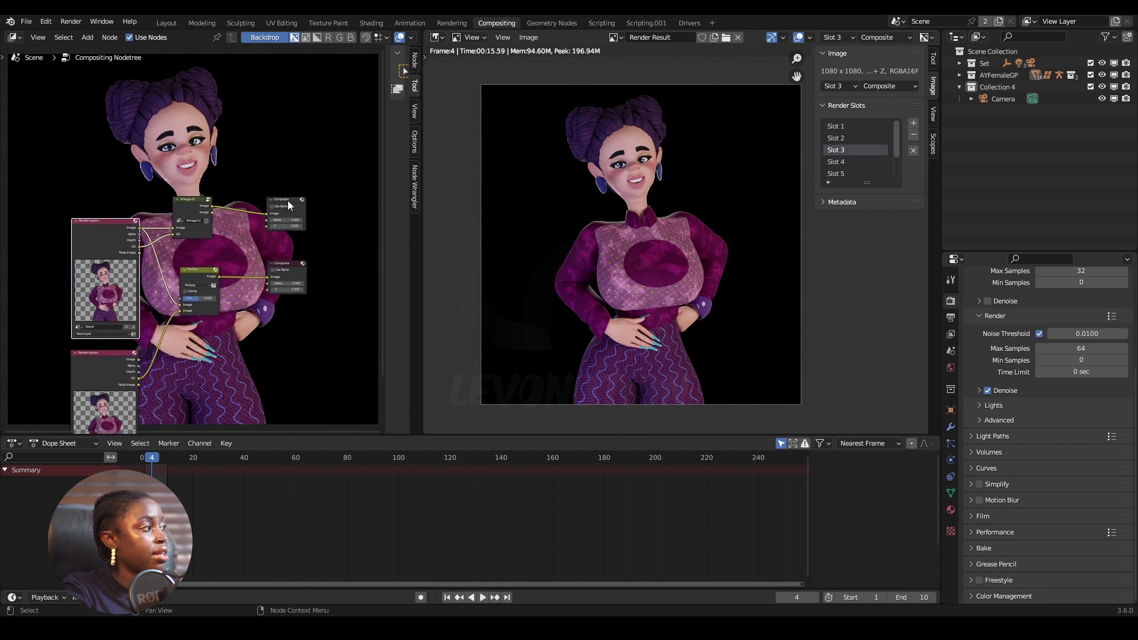
click(290, 205)
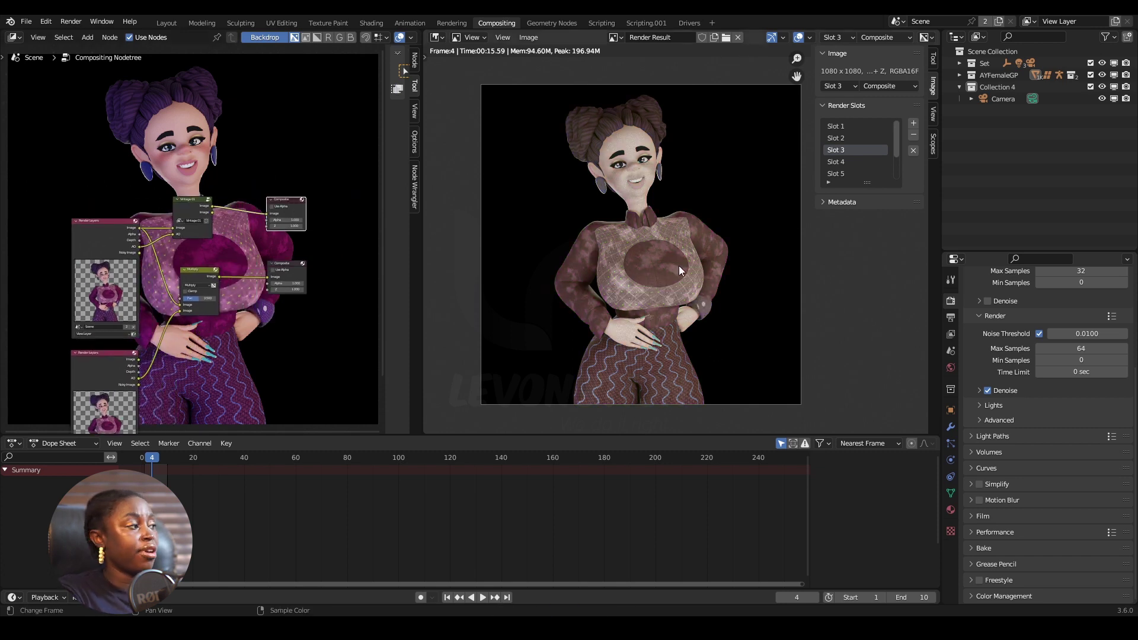
click(290, 264)
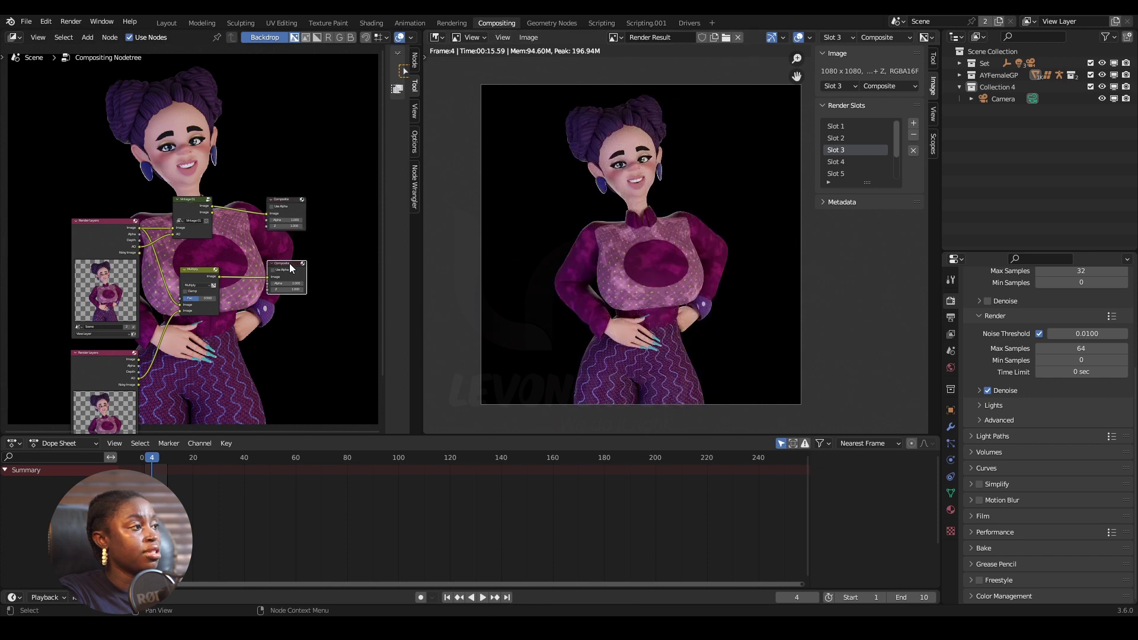
click(287, 202)
middle_drag(596, 272, 574, 274)
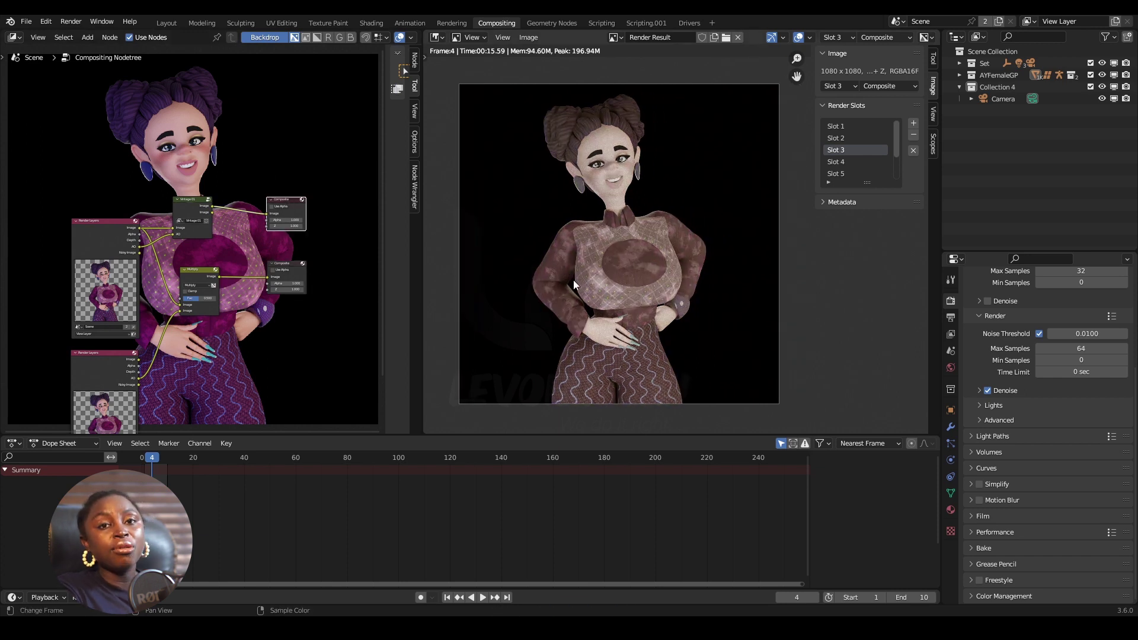